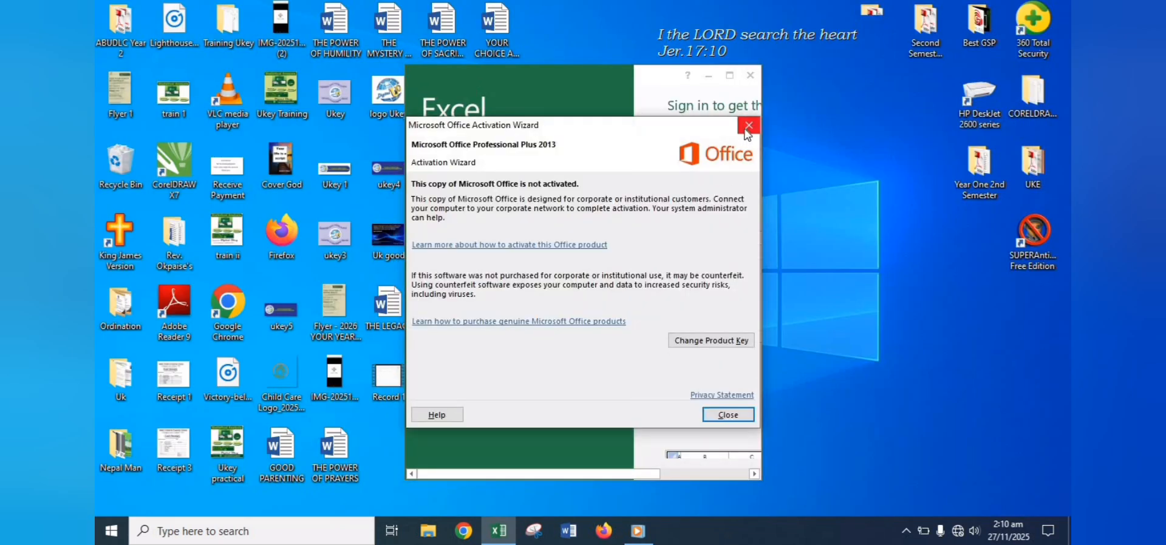
# Dismiss the Office activation wizard, maximize the Excel window and create a blank workbook.
pyautogui.click(748, 125)
pyautogui.click(729, 76)
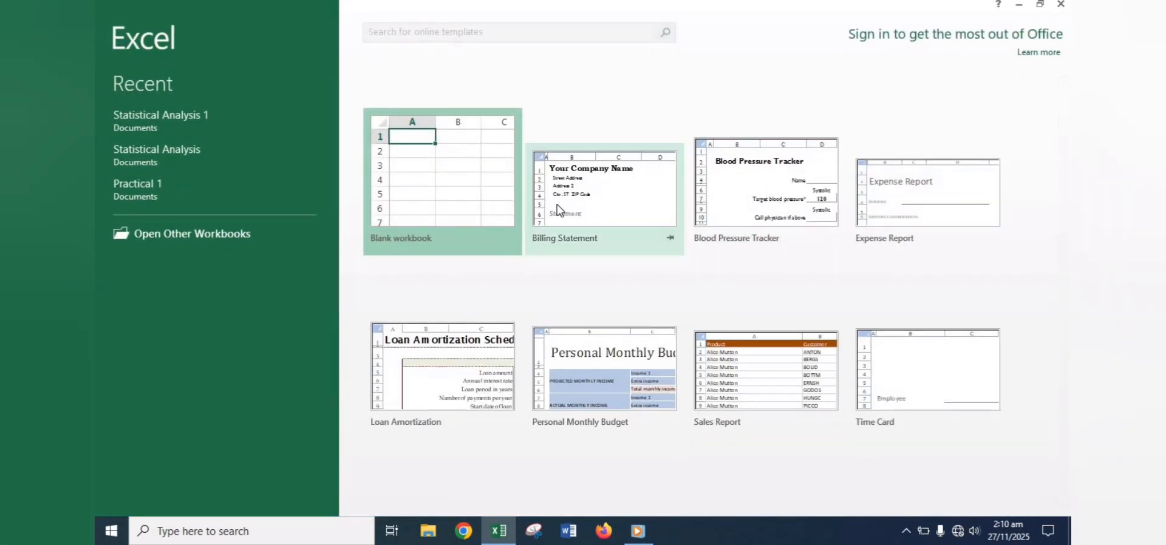
pyautogui.click(418, 168)
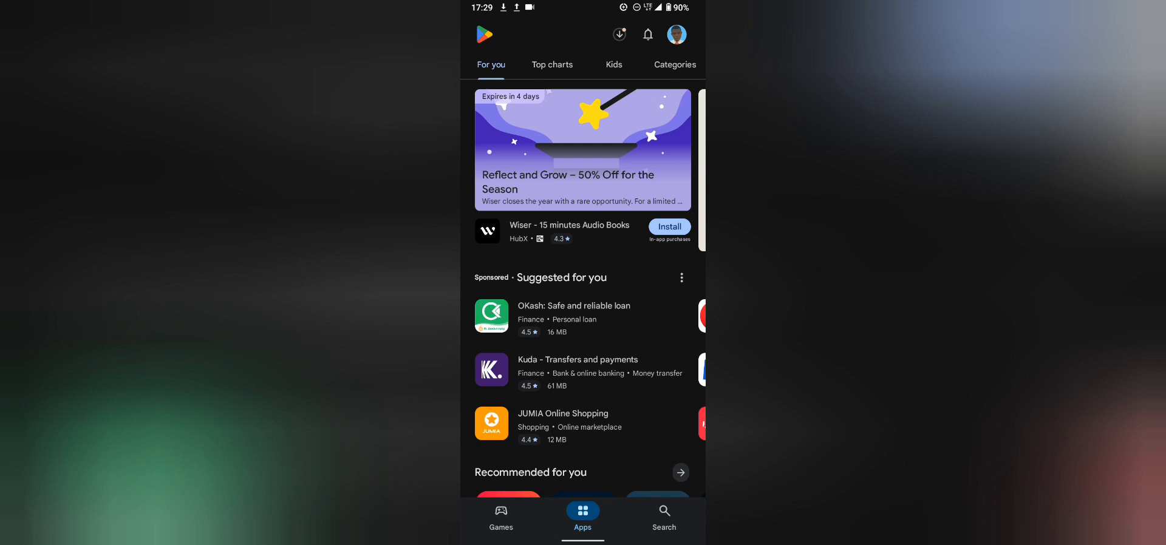
# In the Play Store on the phone, search for "sheet google" and open the installed Google Sheets app.
pyautogui.click(664, 516)
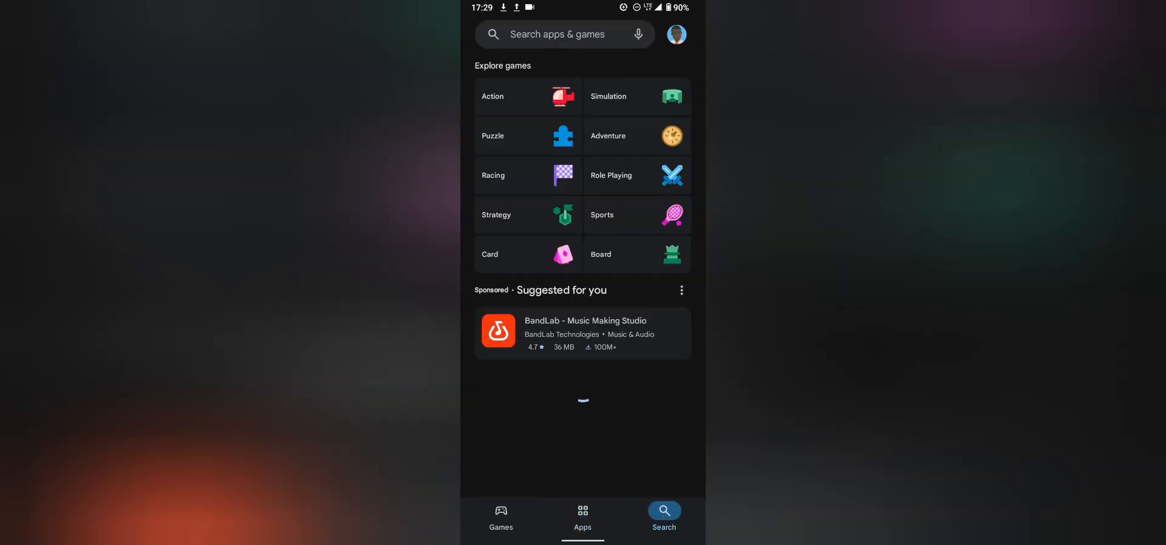
pyautogui.click(565, 34)
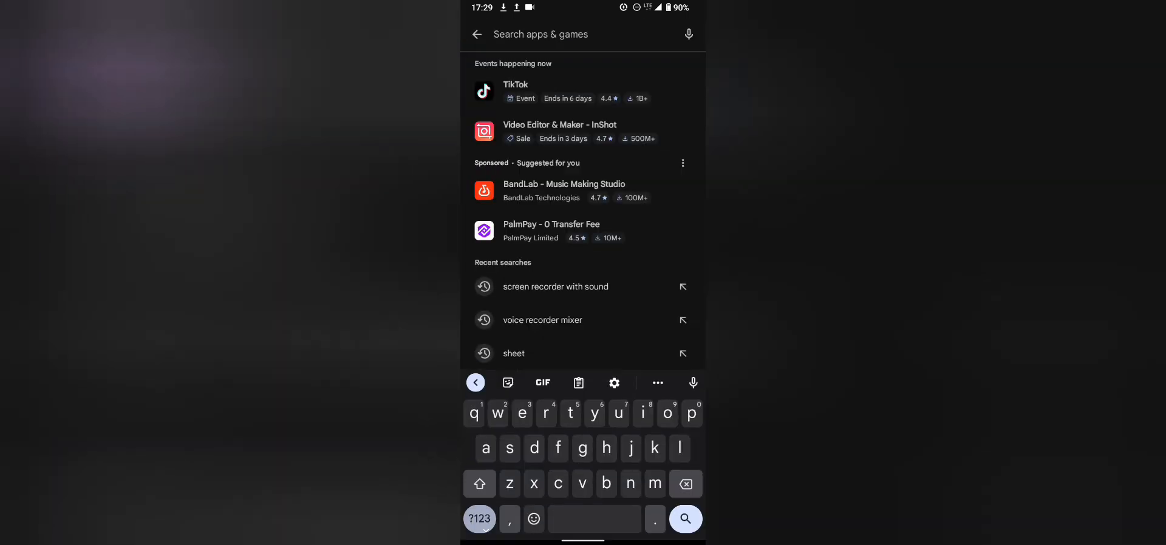
pyautogui.write('shee')
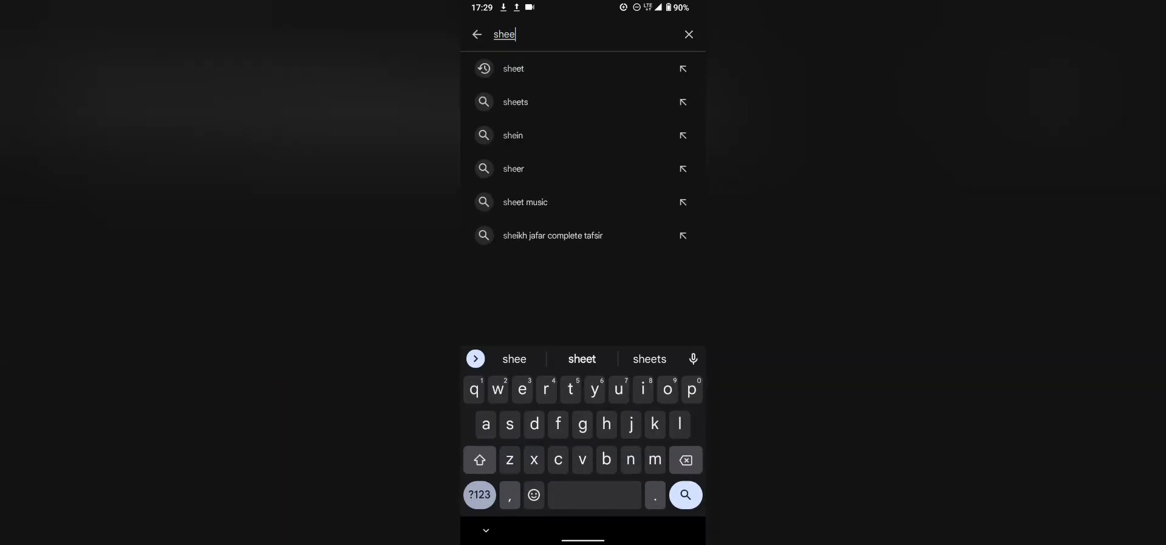
pyautogui.click(581, 359)
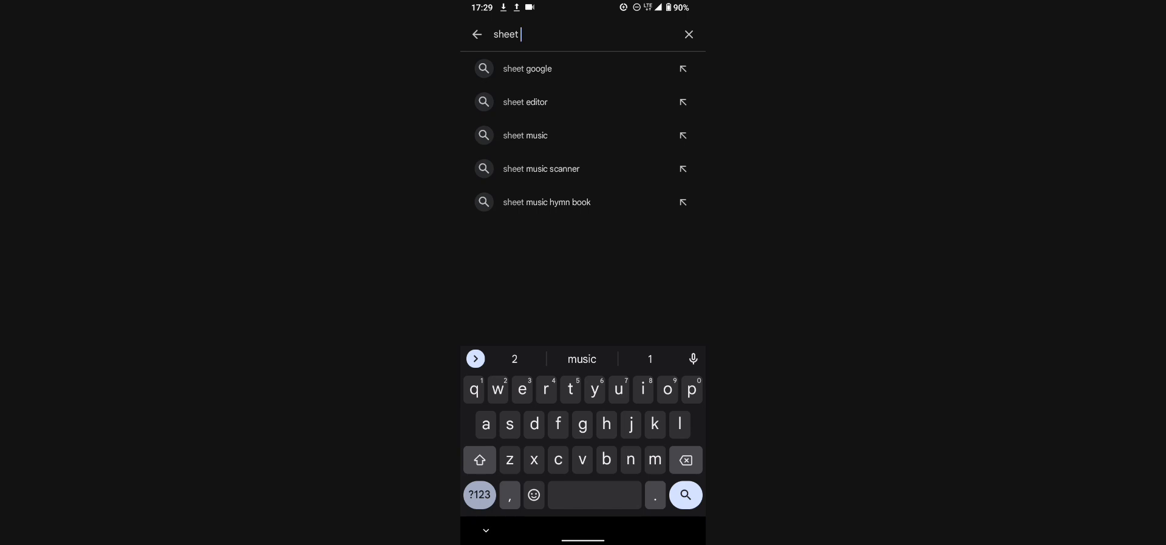
pyautogui.click(527, 69)
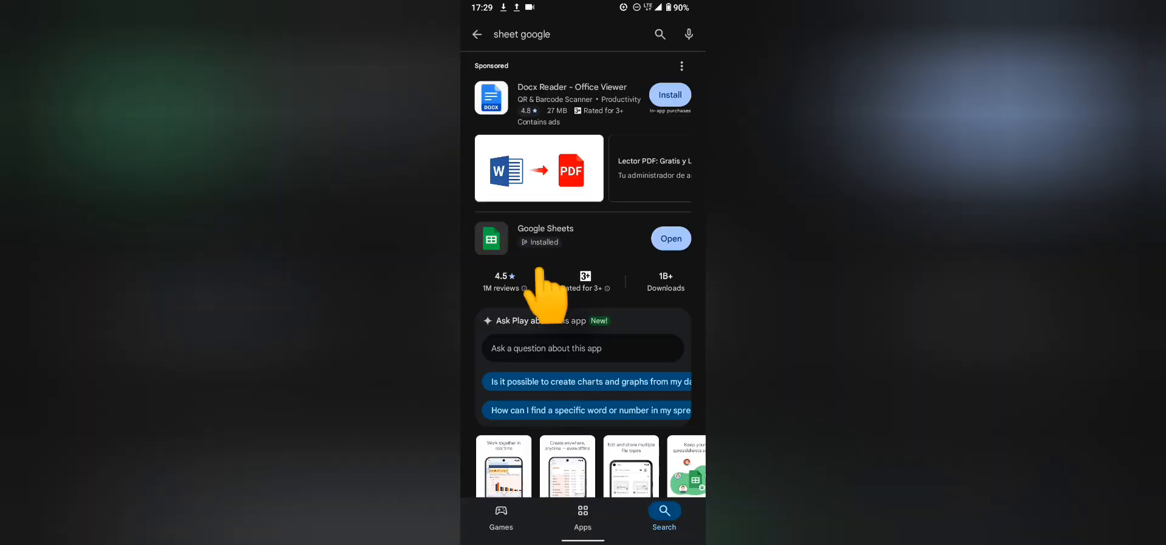
pyautogui.click(671, 239)
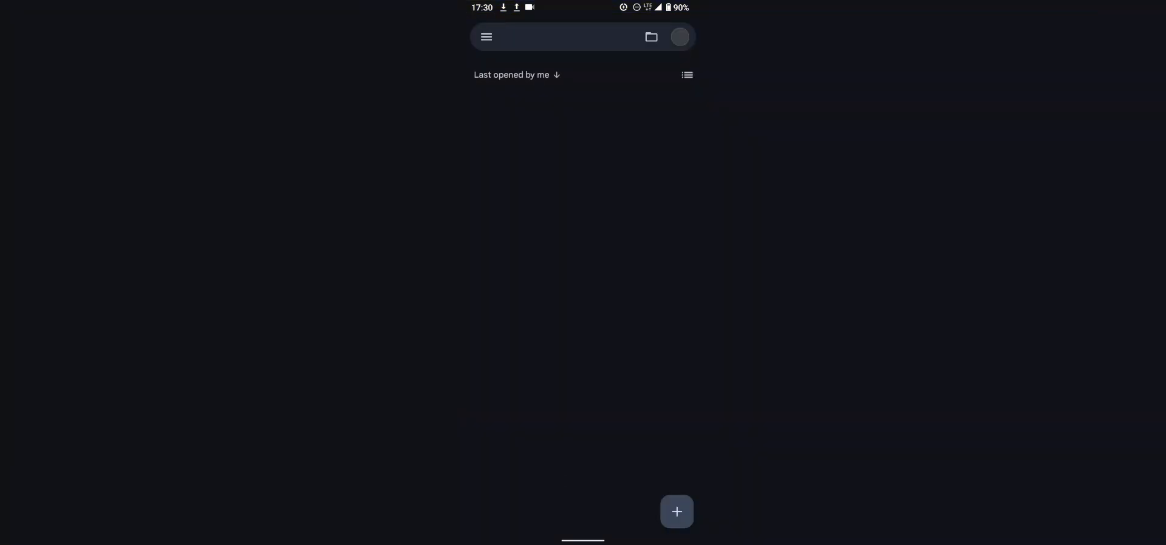
# Create a new blank spreadsheet in Google Sheets and look over its empty rows.
pyautogui.scroll(-2, 583, 273)
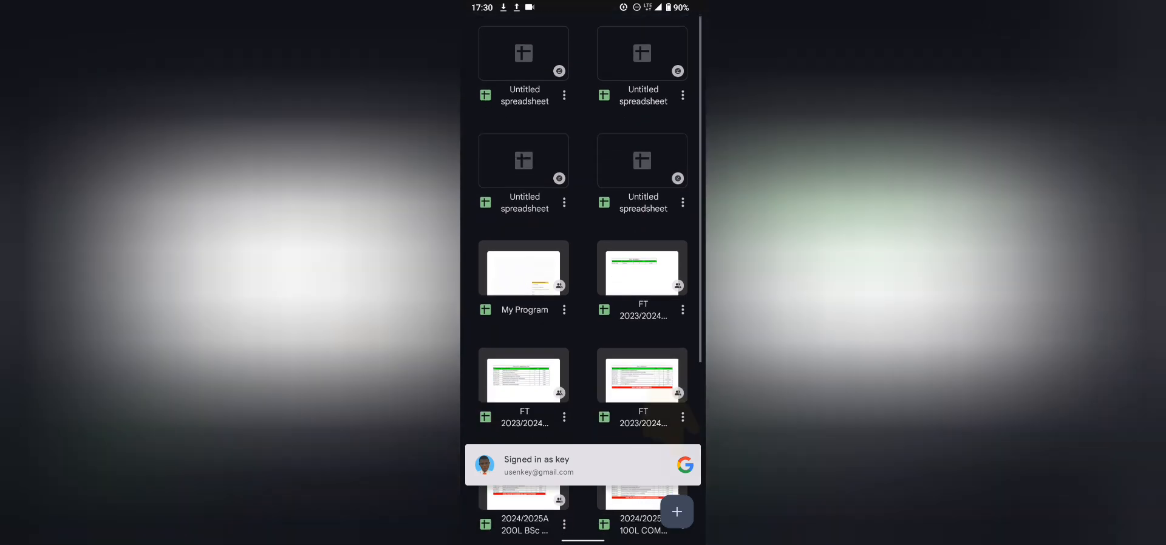
pyautogui.scroll(2, 583, 273)
pyautogui.click(677, 512)
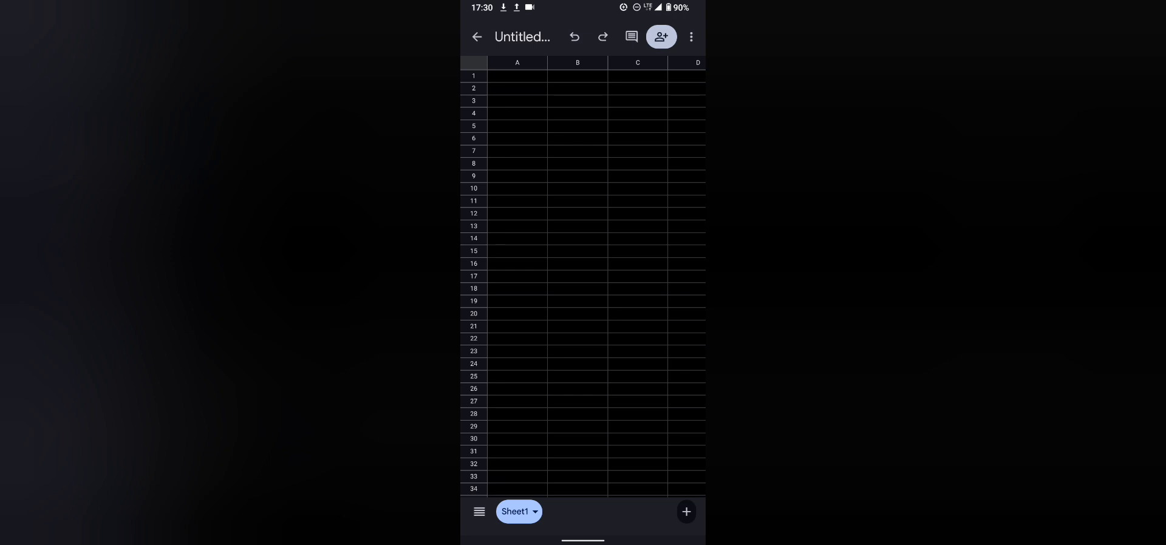
pyautogui.scroll(-2, 583, 276)
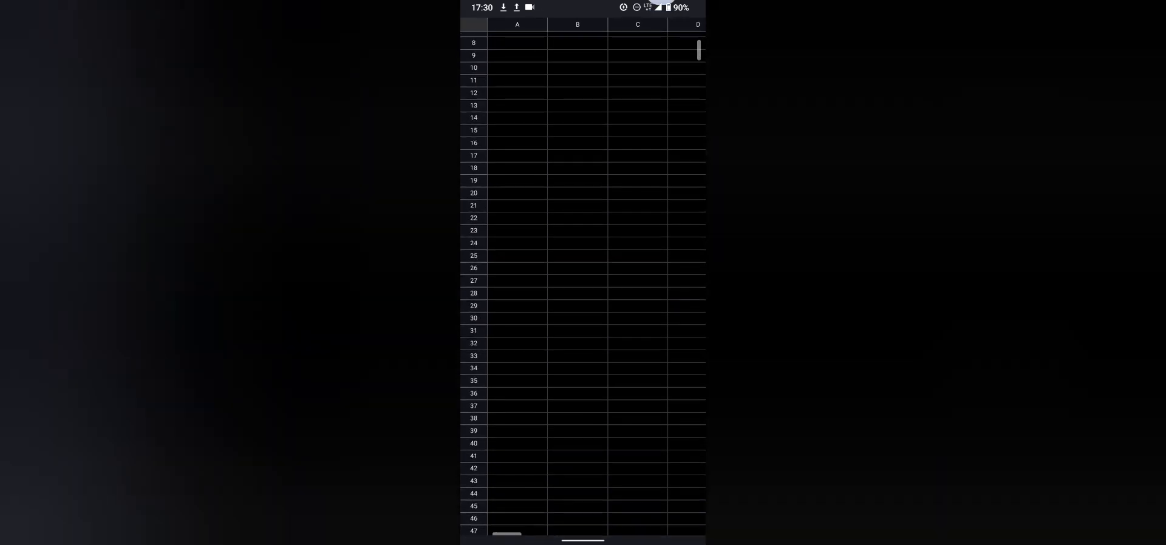
pyautogui.scroll(2, 583, 276)
# Select cell C17 and open it for text or formula entry.
pyautogui.click(637, 276)
pyautogui.click(540, 491)
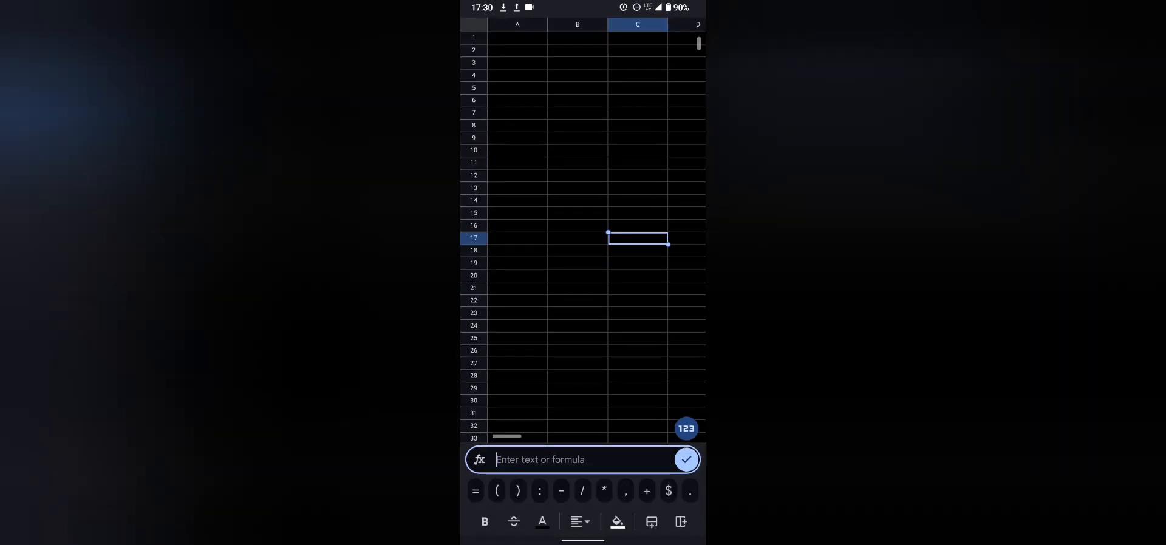
pyautogui.scroll(-10, 582, 151)
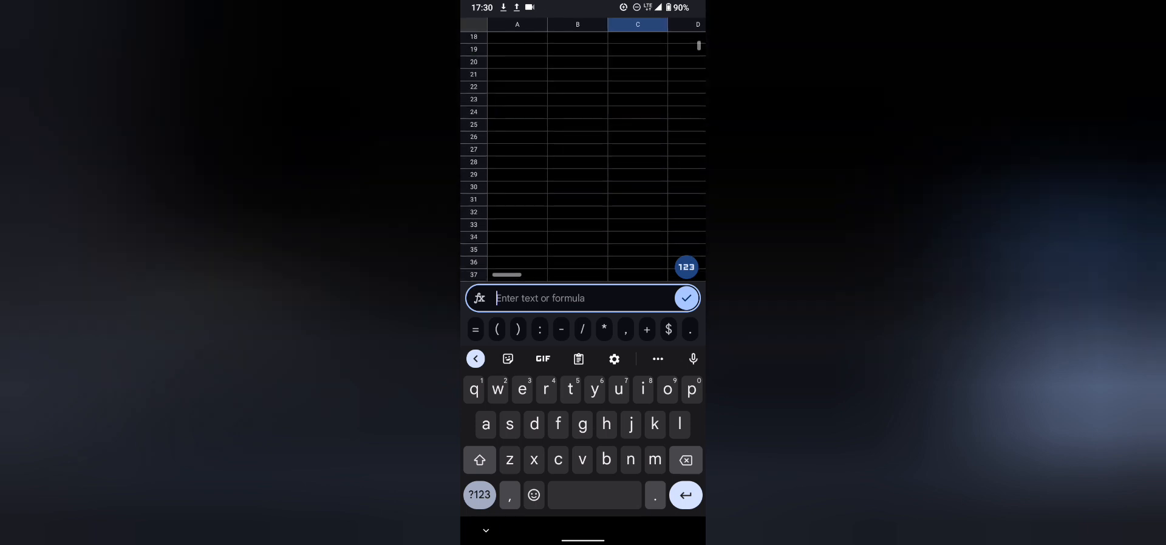
pyautogui.scroll(10, 583, 152)
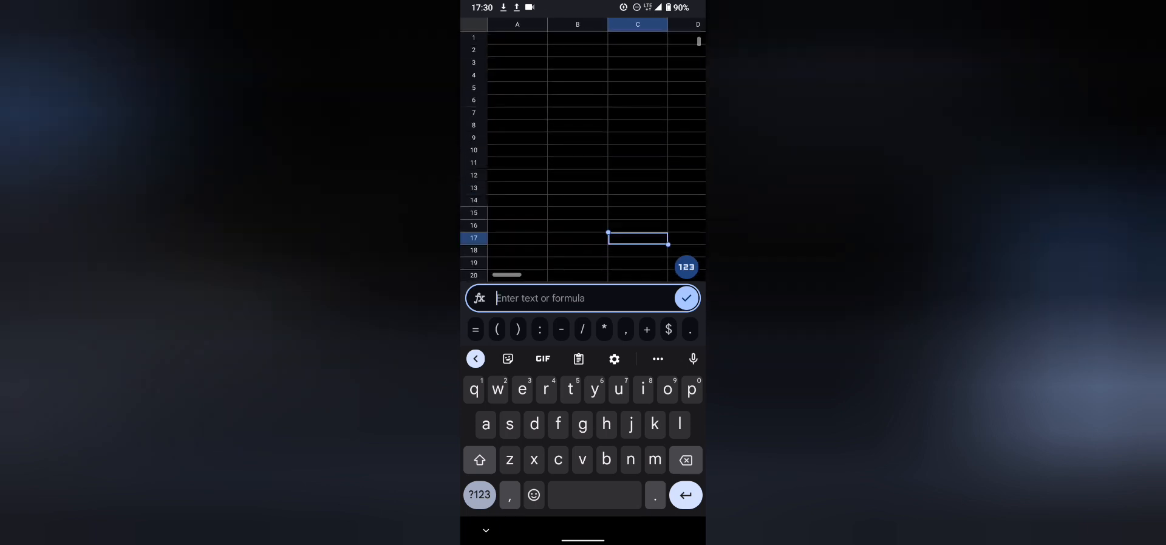
pyautogui.scroll(-13, 582, 152)
# Switch to Chrome on the phone and bring up the already open Gmail inbox tab.
pyautogui.moveTo(583, 540); pyautogui.dragTo(583, 303)
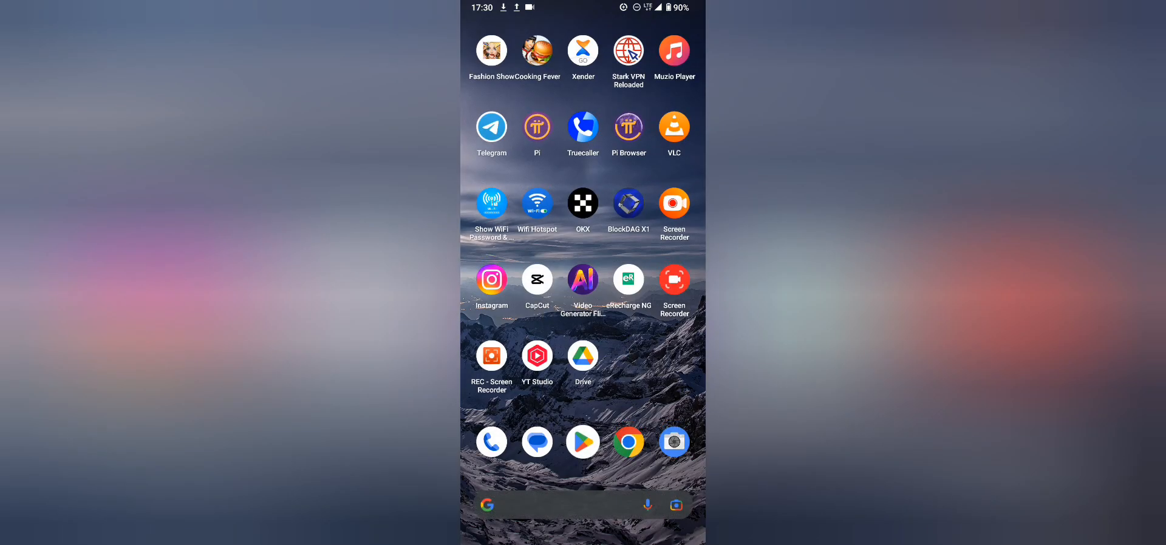
pyautogui.click(628, 442)
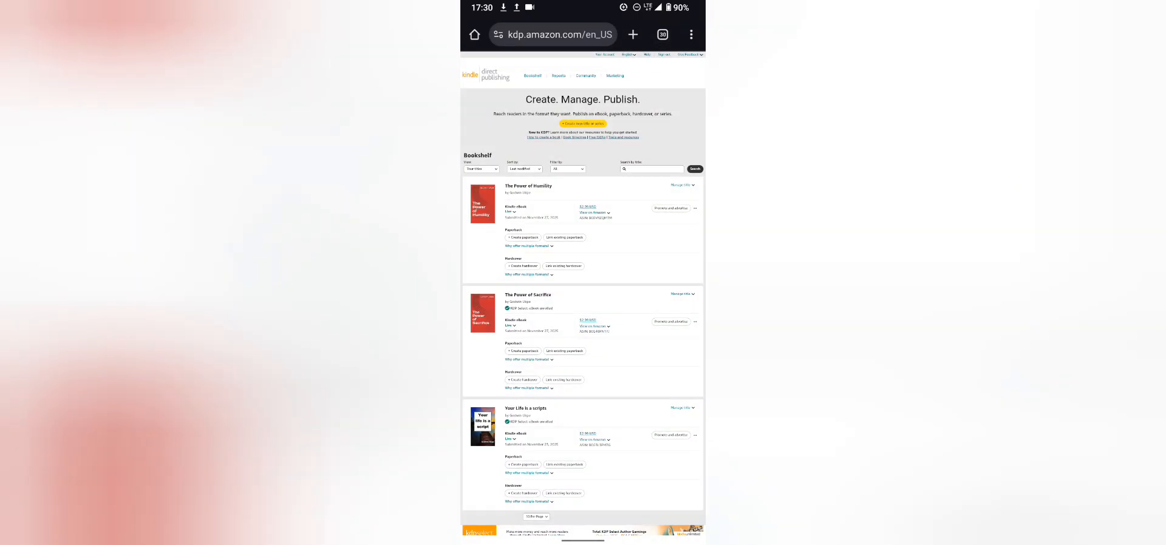
pyautogui.click(663, 34)
pyautogui.scroll(10, 583, 304)
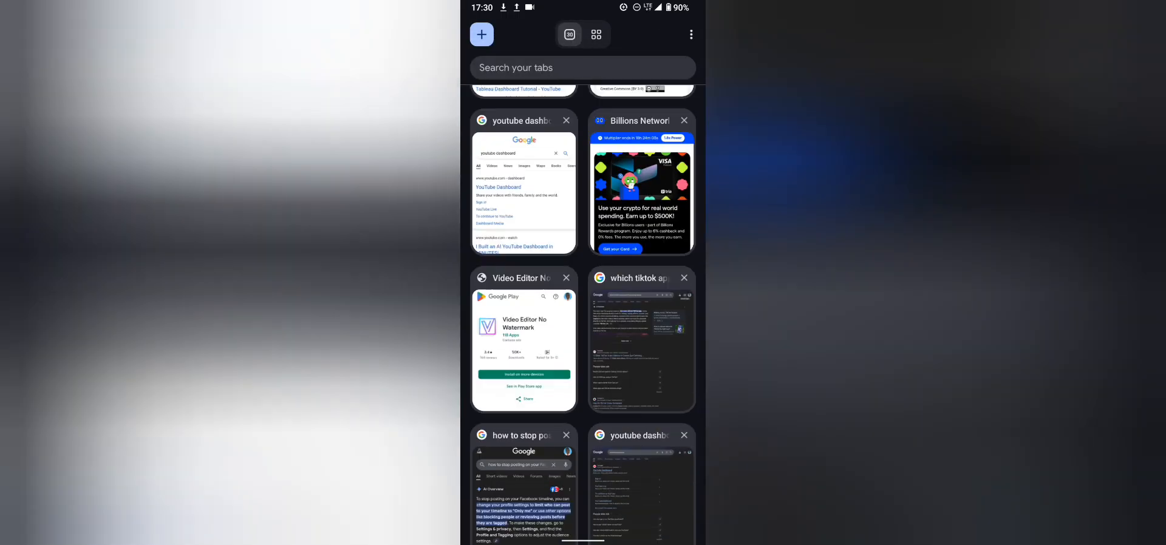
pyautogui.scroll(10, 583, 303)
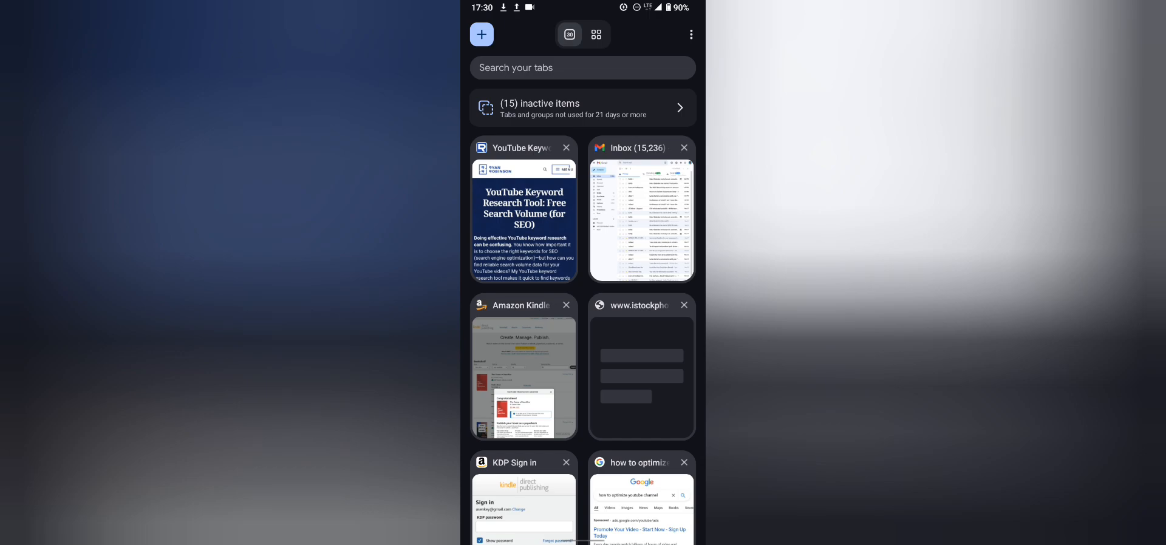
pyautogui.click(642, 220)
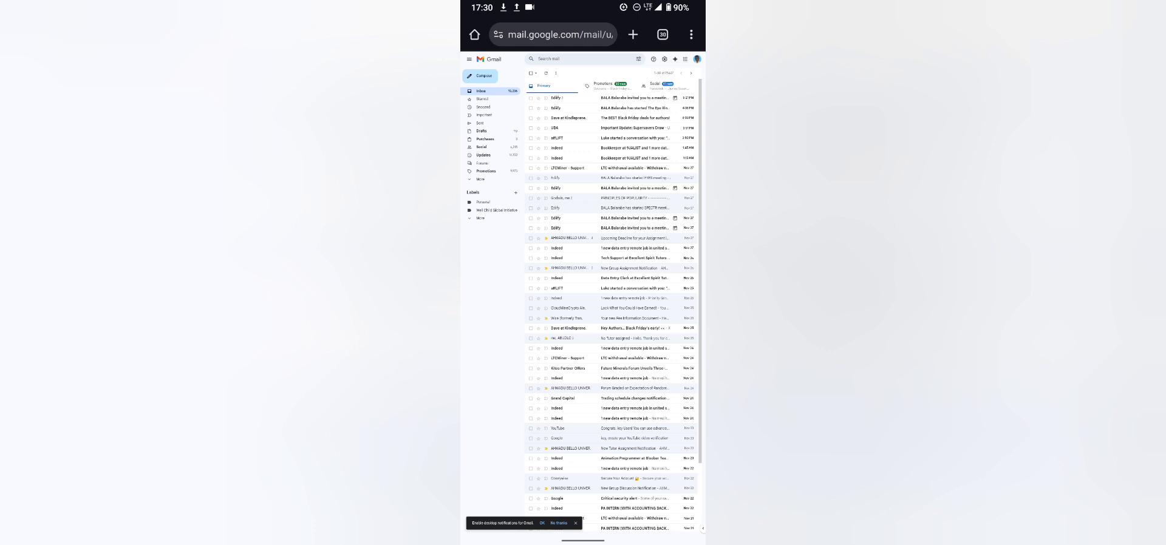
# Launch Sheets from Gmail's list of Google apps, confirming the preselected account.
pyautogui.click(685, 59)
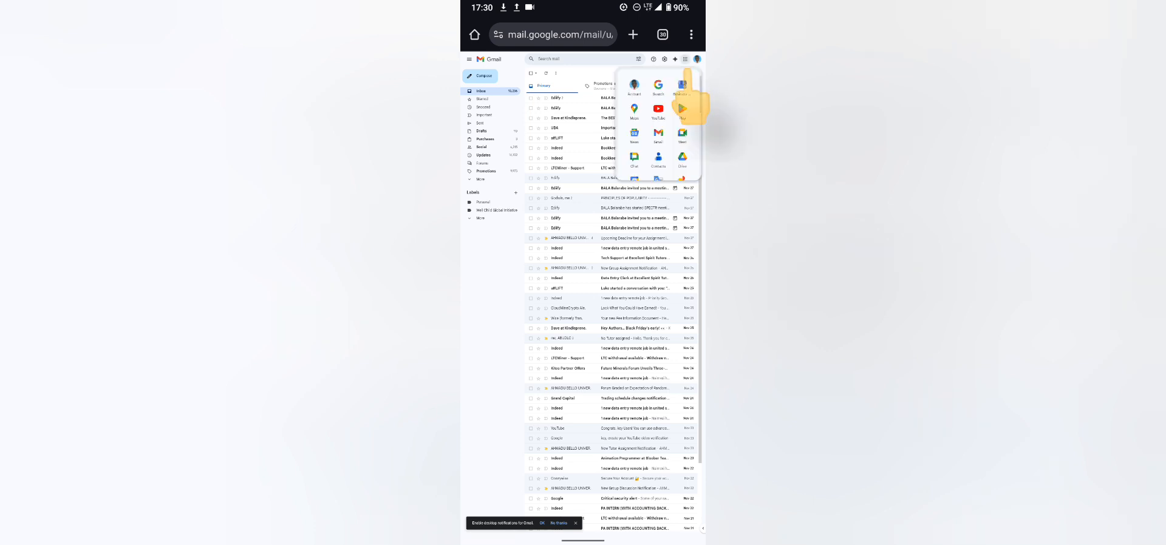
pyautogui.scroll(-5, 686, 122)
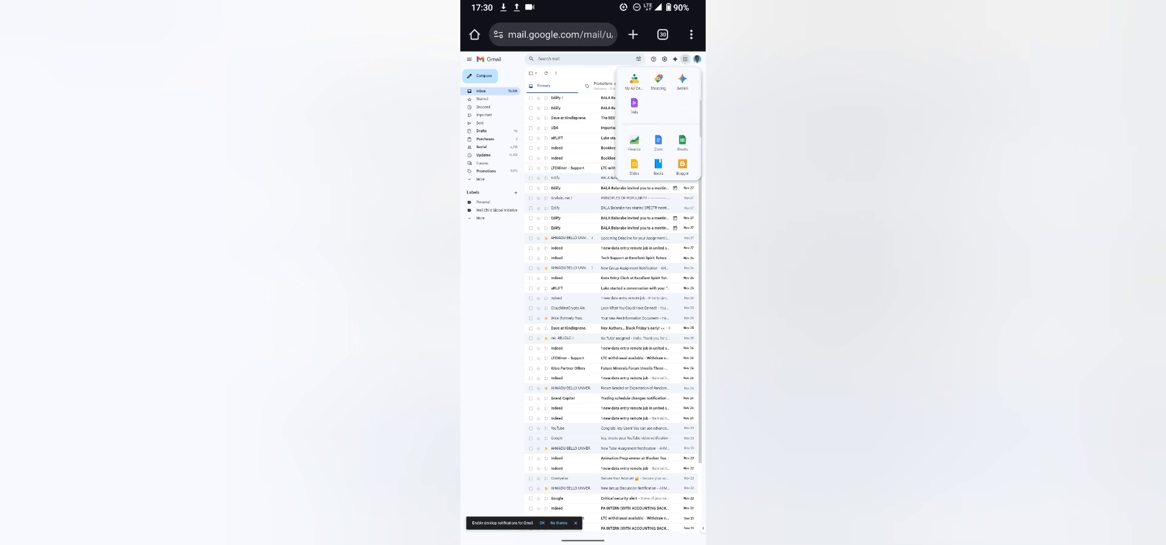
pyautogui.scroll(-1, 658, 124)
pyautogui.click(682, 113)
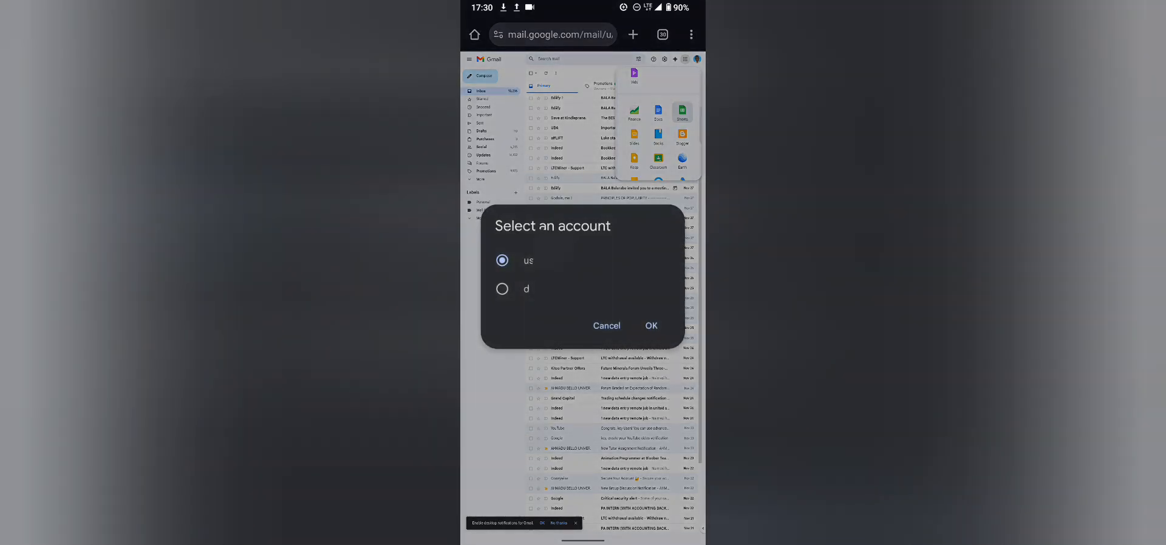
pyautogui.click(651, 325)
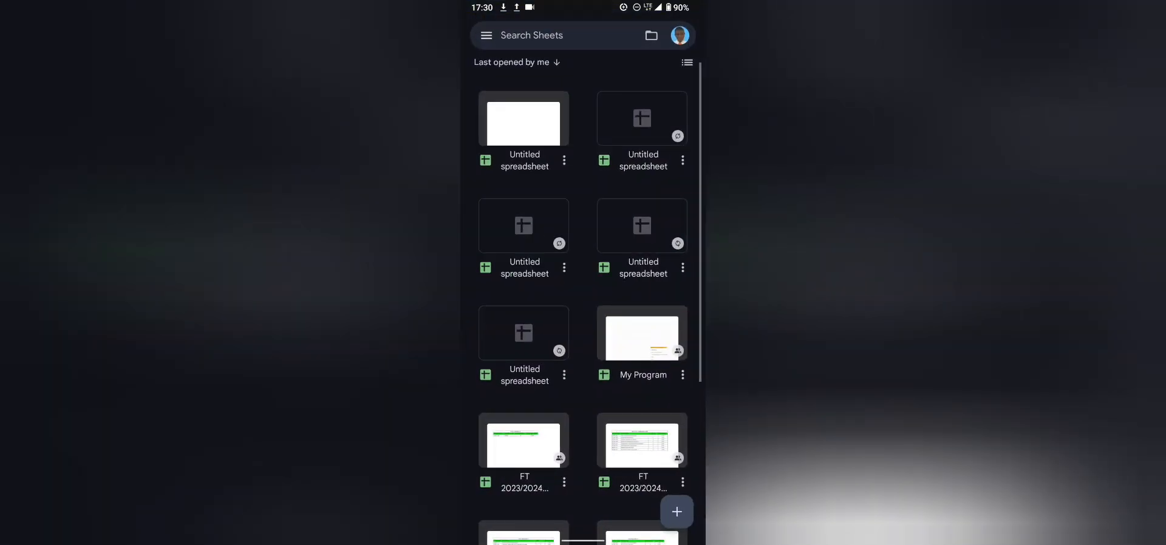
# Browse the list of recent spreadsheets and create another blank spreadsheet.
pyautogui.scroll(-3, 583, 273)
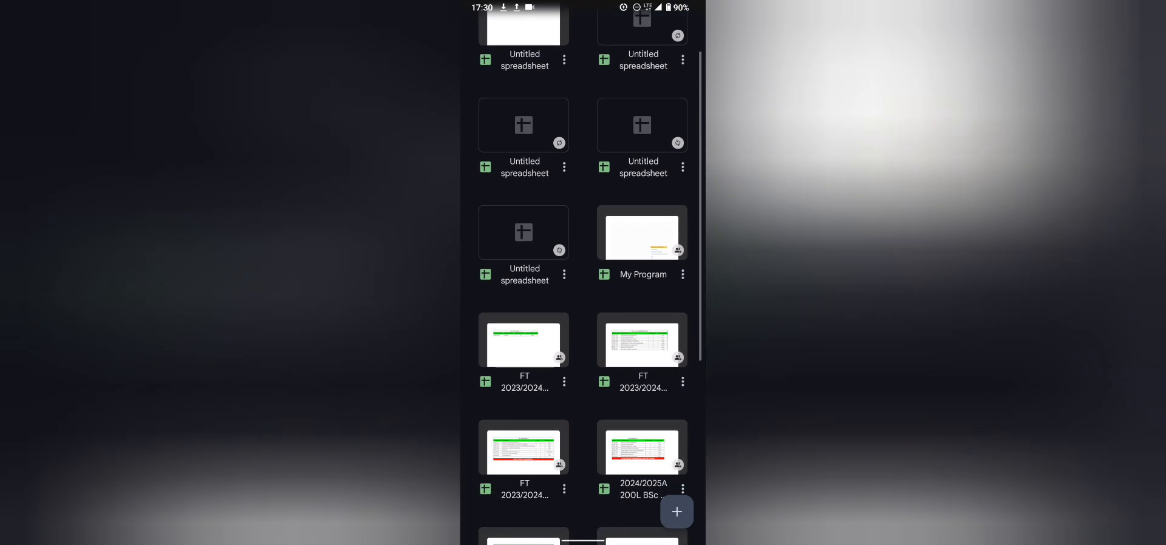
pyautogui.scroll(-3, 676, 474)
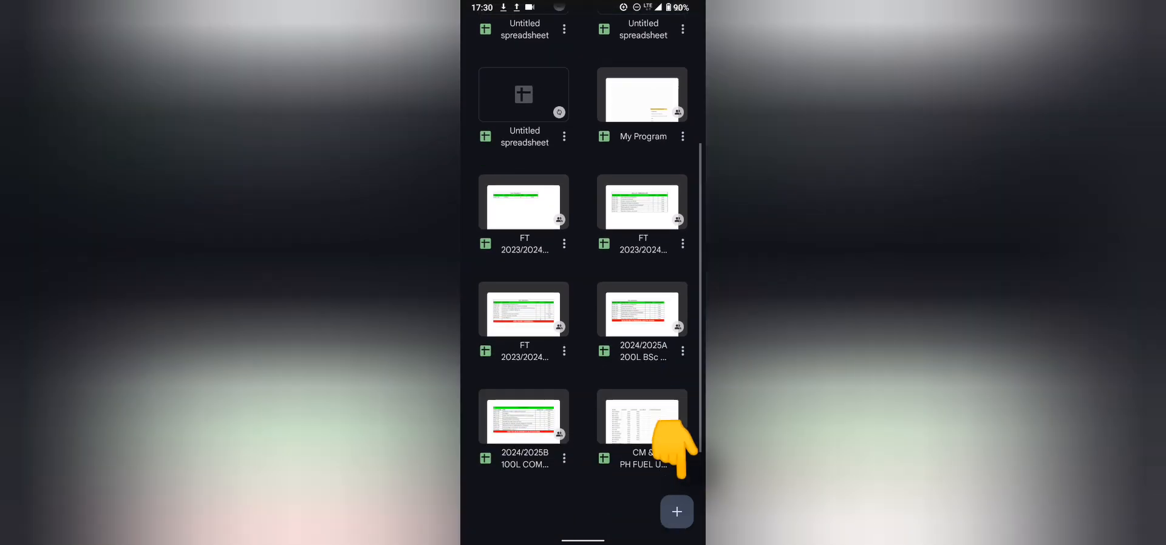
pyautogui.scroll(5, 676, 474)
pyautogui.click(676, 512)
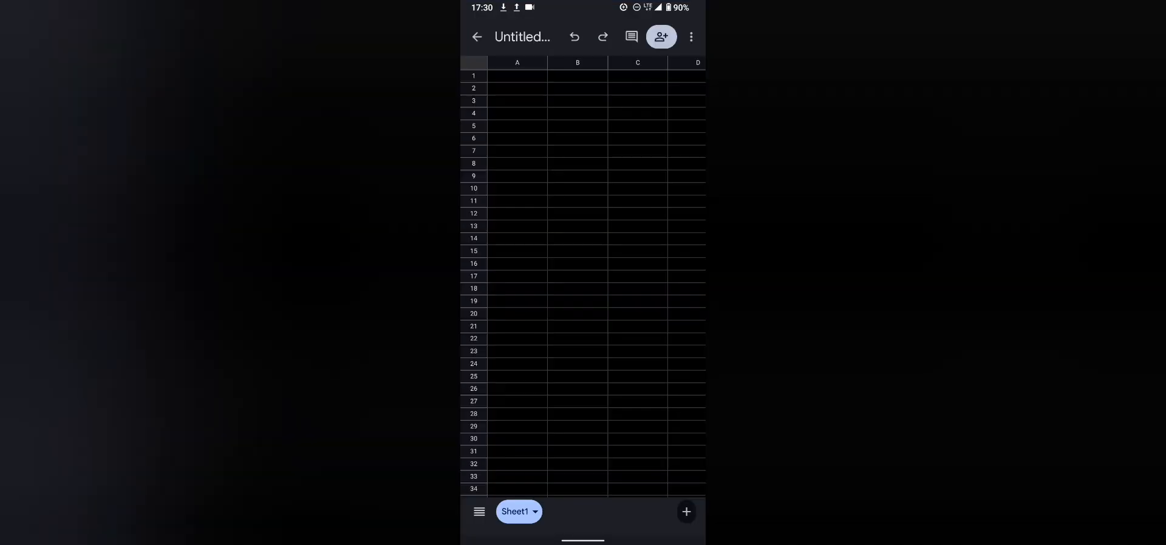
# Look over the new sheet's rows and columns, selecting cell D6 and finally cell B6.
pyautogui.scroll(-3, 583, 283)
pyautogui.scroll(3, 582, 283)
pyautogui.hscroll(1, 583, 283)
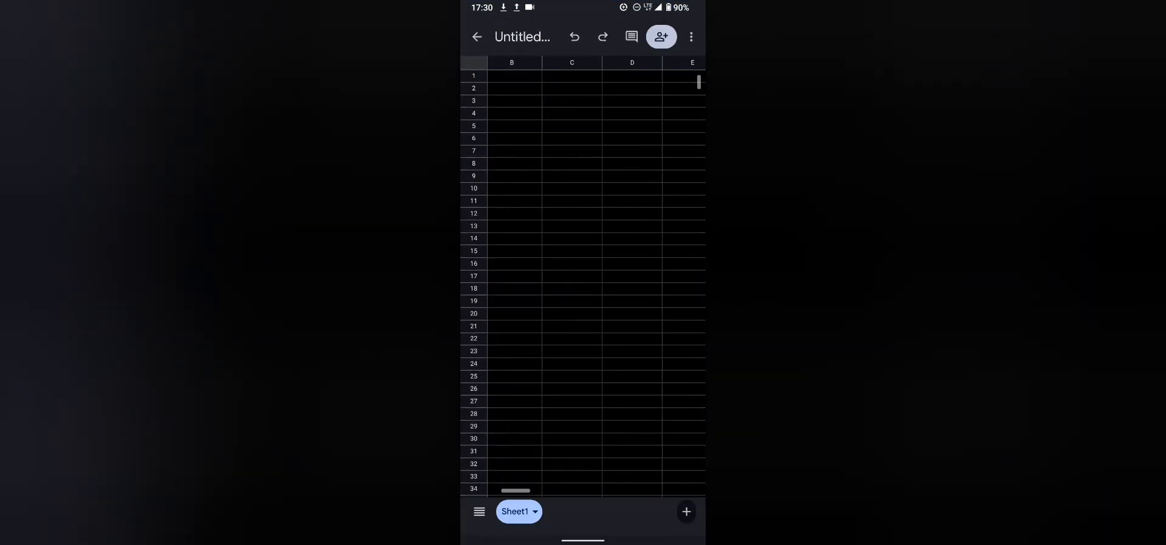
pyautogui.hscroll(-1, 583, 283)
pyautogui.scroll(-3, 583, 283)
pyautogui.scroll(3, 583, 283)
pyautogui.hscroll(2, 583, 282)
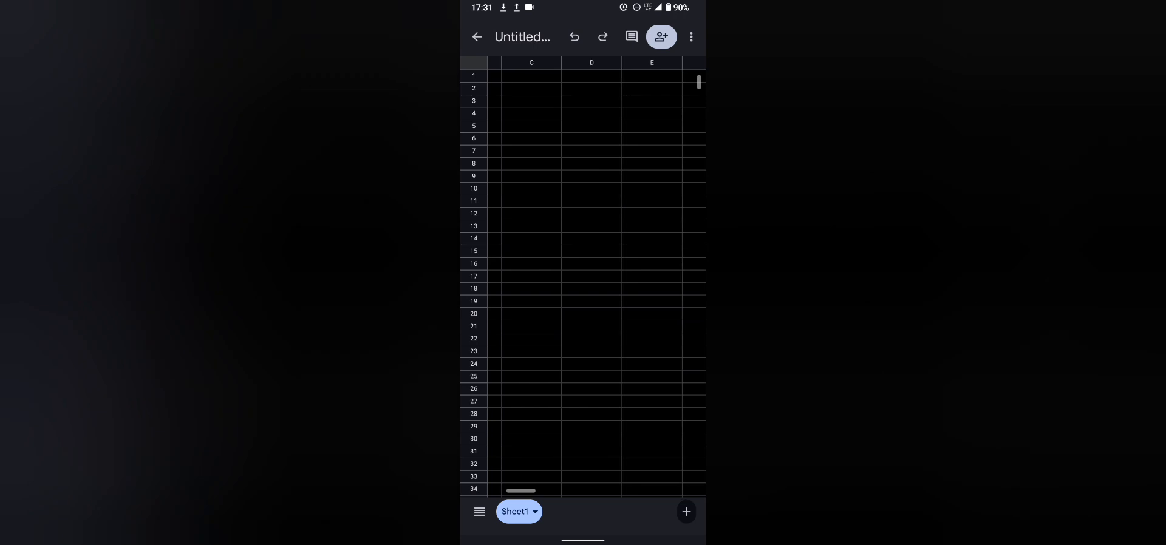
pyautogui.click(592, 139)
pyautogui.hscroll(-2, 583, 283)
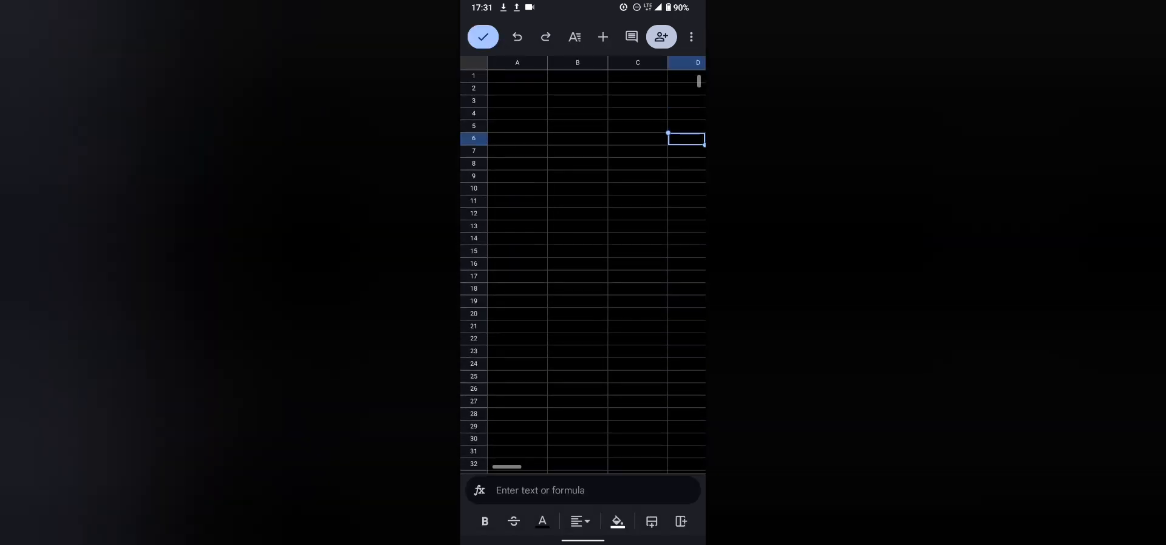
pyautogui.click(578, 139)
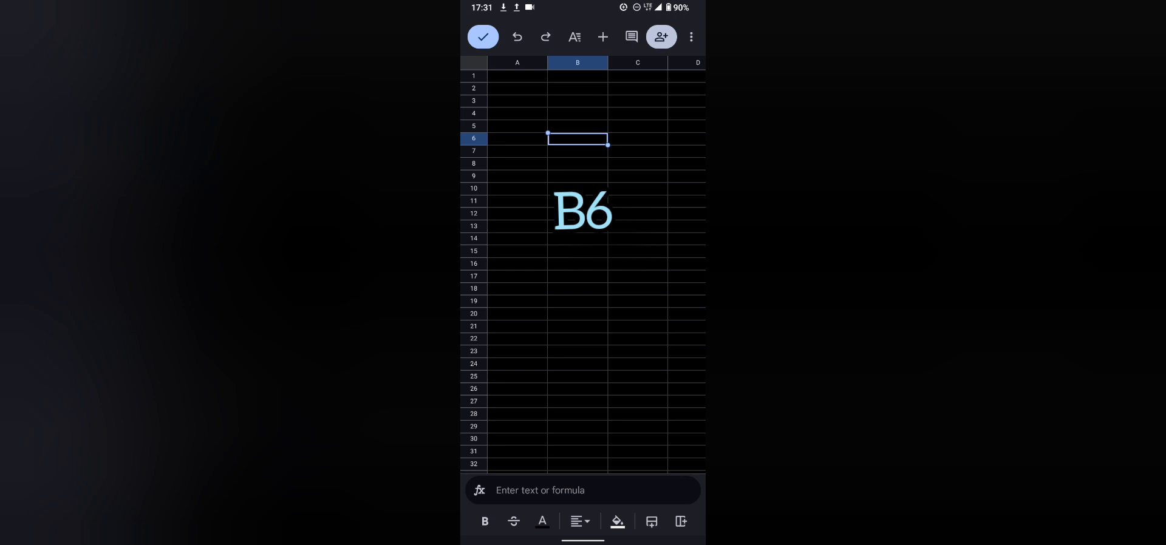
pyautogui.hscroll(-1, 583, 283)
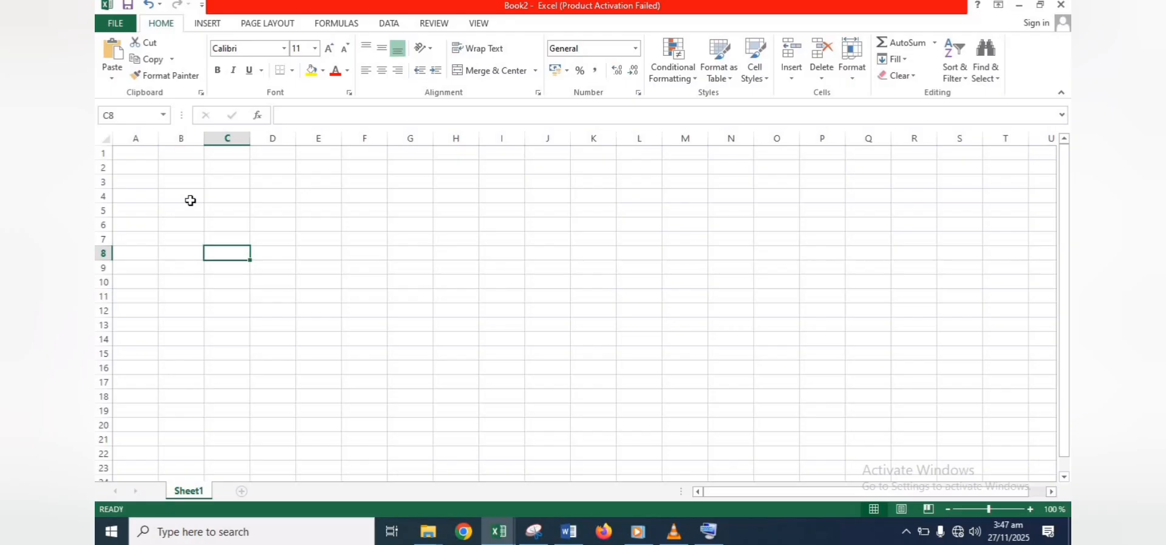
# In the Excel workbook, jump to the sheet's last cell XFD1048576 and back to A1, ending on cell C2.
pyautogui.hotkey('ctrl', 'Up')
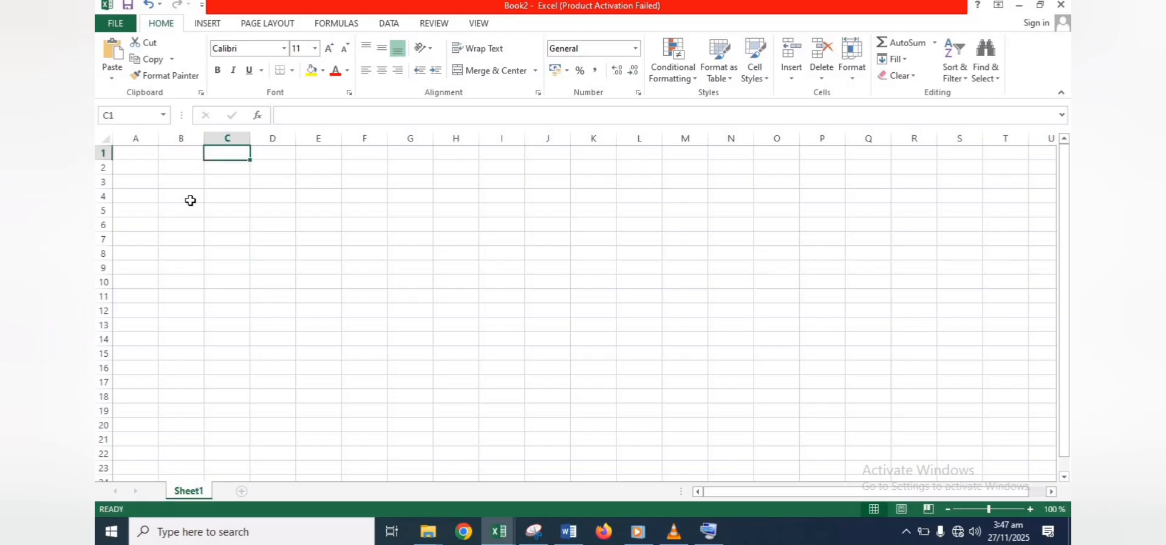
pyautogui.hotkey('ctrl', 'Down')
pyautogui.hotkey('ctrl', 'Right')
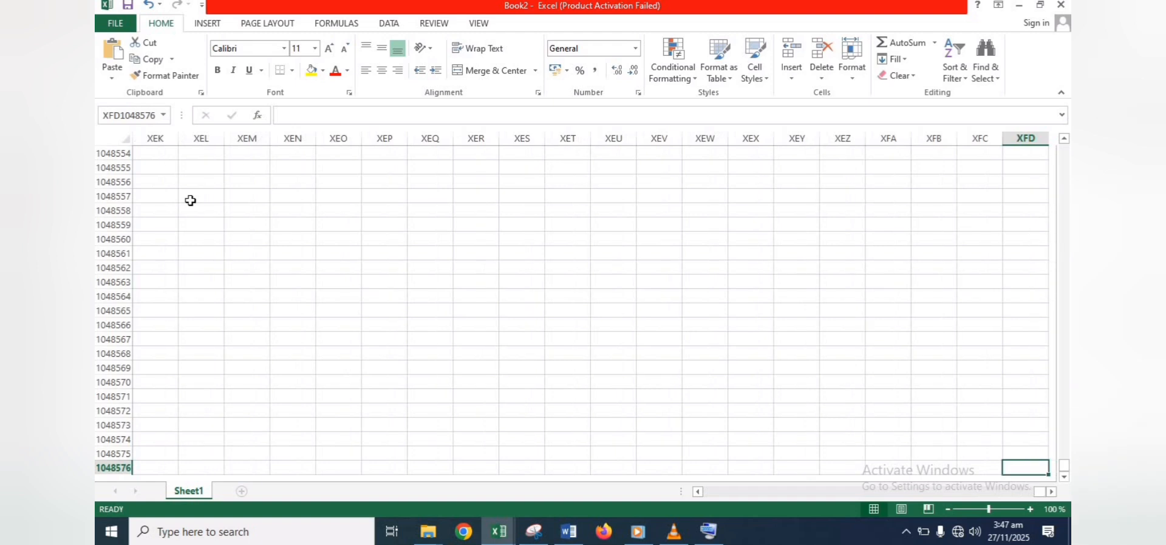
pyautogui.hotkey('ctrl', 'Left')
pyautogui.hotkey('ctrl', 'Up')
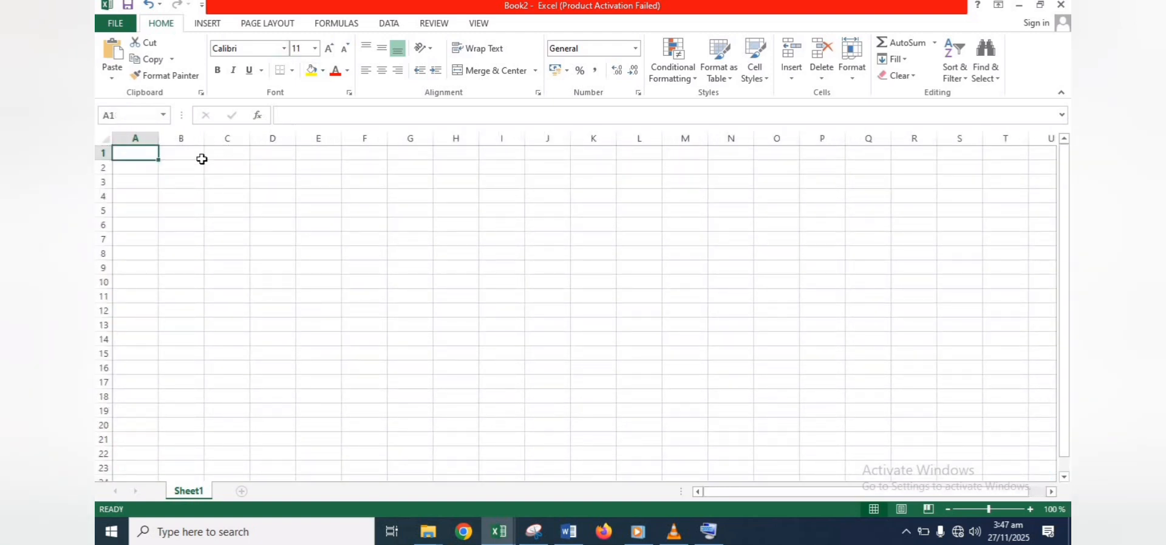
pyautogui.click(238, 165)
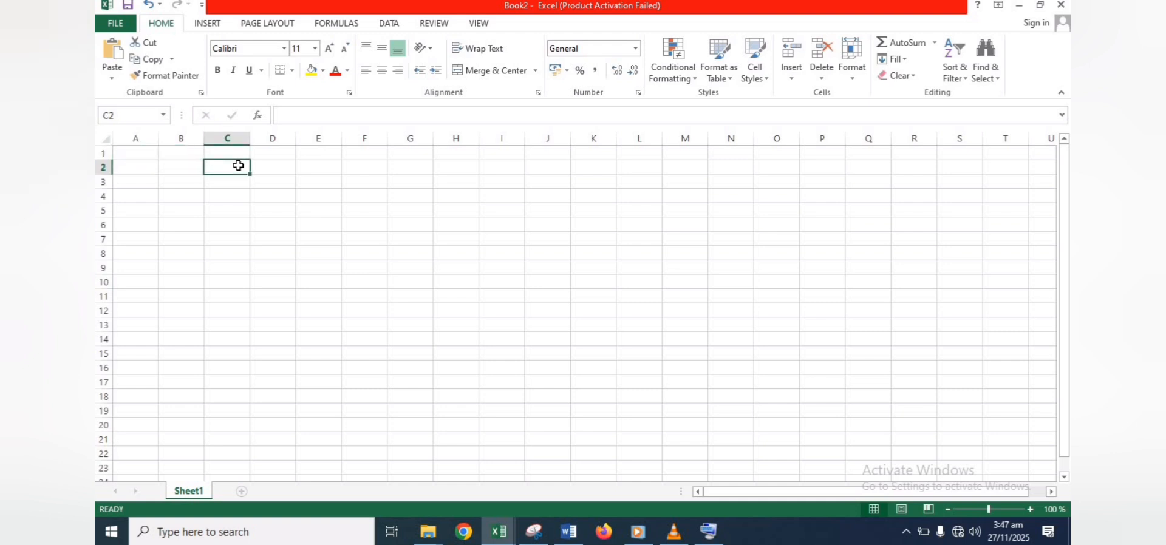
# Highlight the column and row that cross at cell C2, and do the same for cell G6.
pyautogui.click(237, 138)
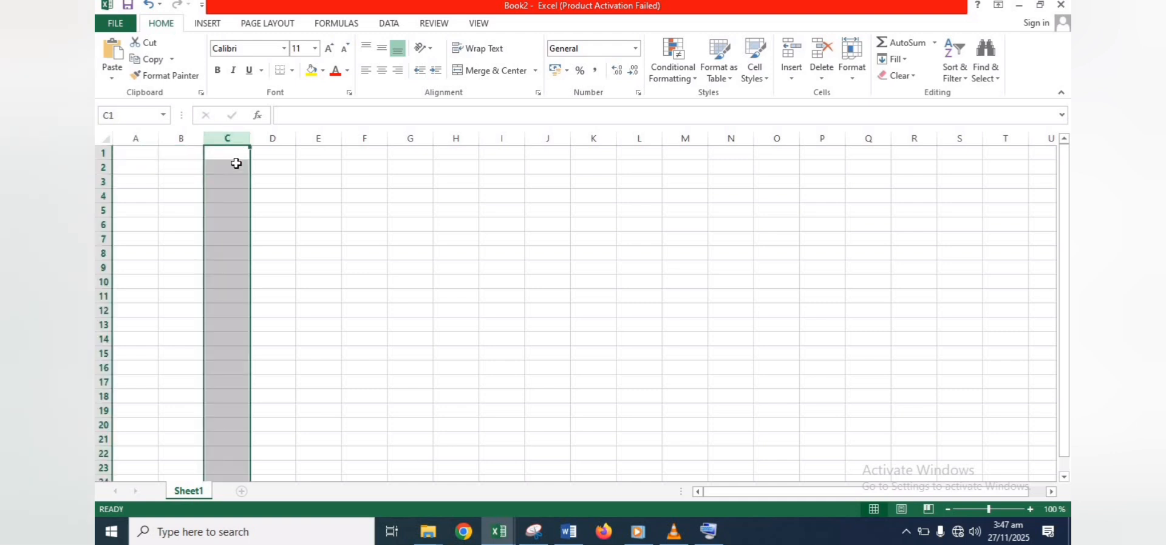
pyautogui.click(236, 162)
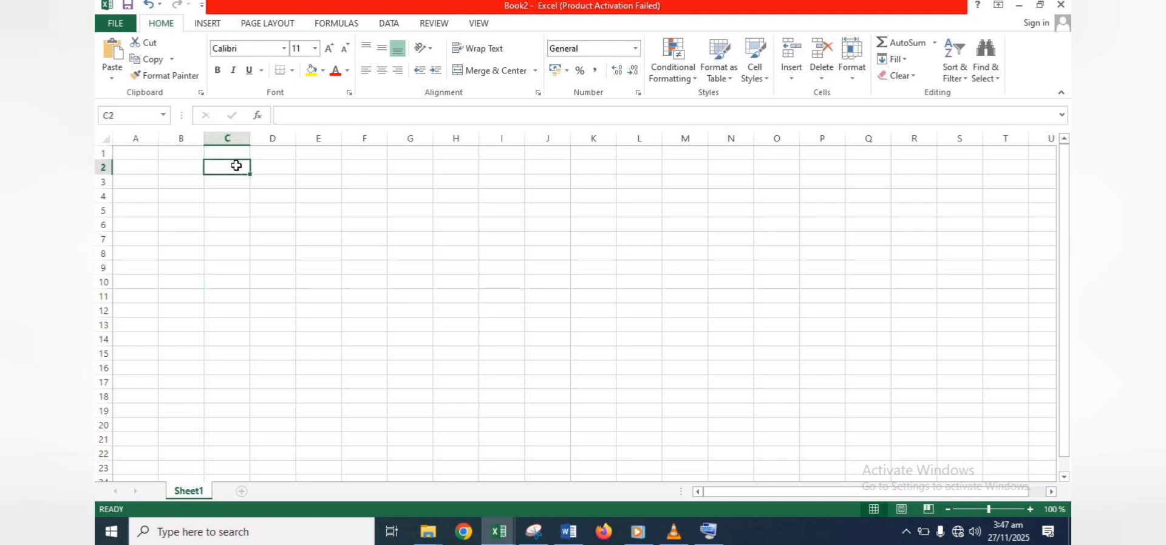
pyautogui.click(103, 167)
pyautogui.click(396, 222)
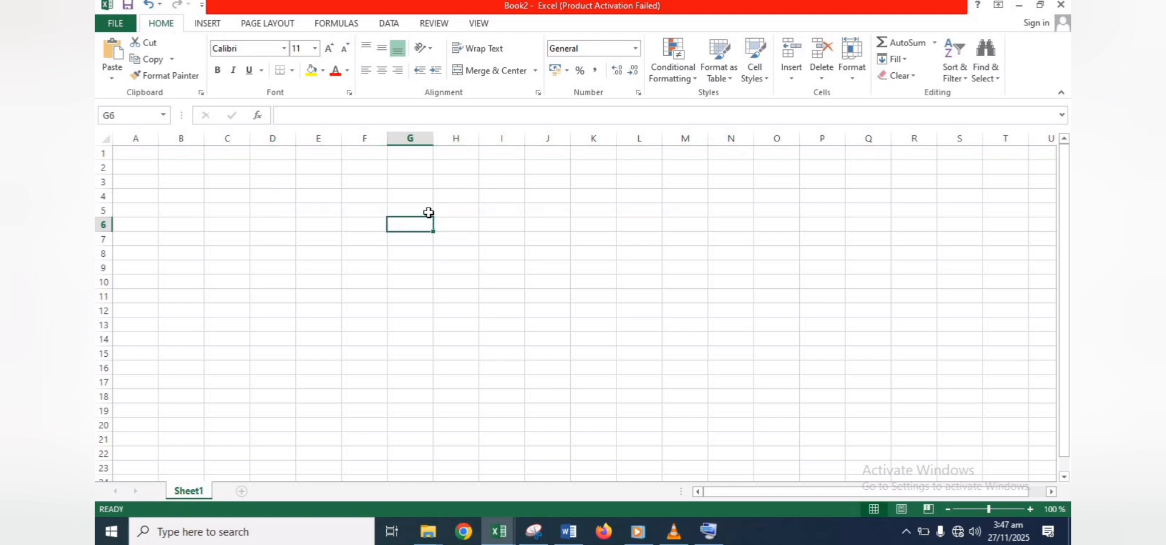
pyautogui.click(406, 138)
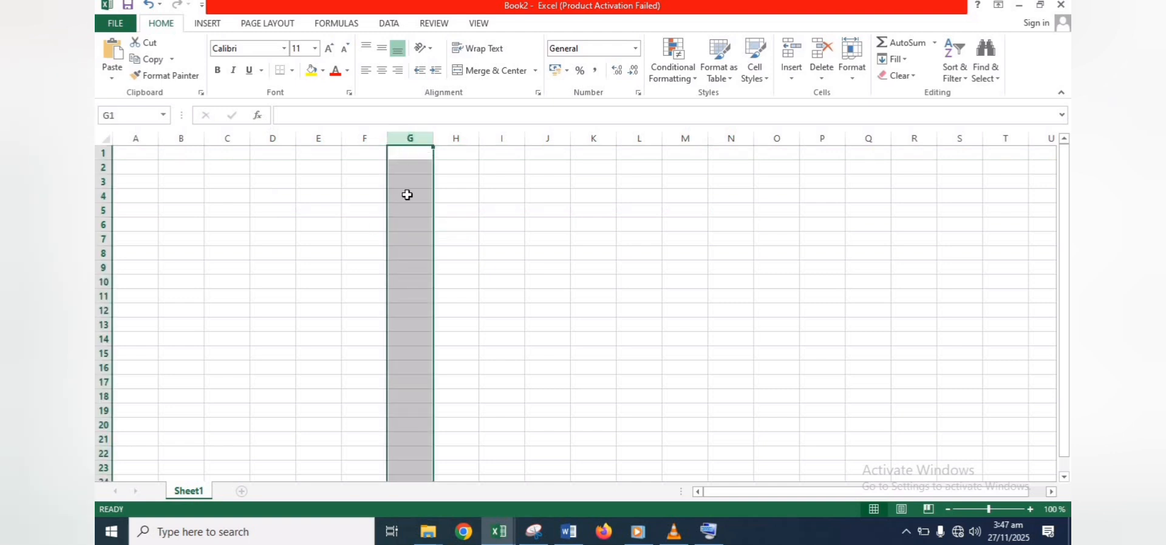
pyautogui.click(412, 224)
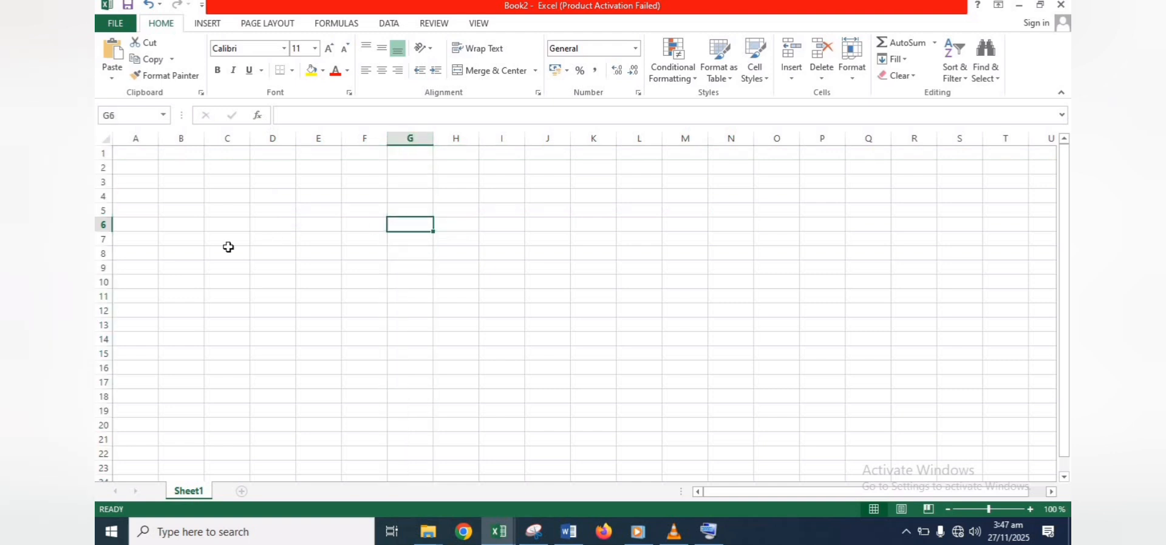
pyautogui.click(103, 224)
# Enter 7 in cell G6 and 8 in cell F6.
pyautogui.click(416, 222)
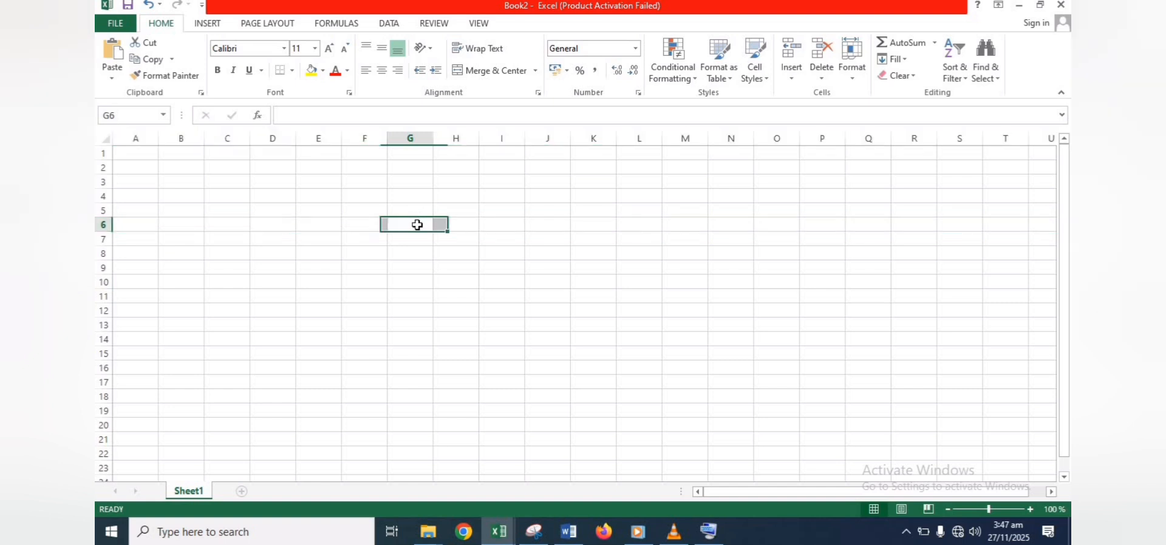
pyautogui.write('7')
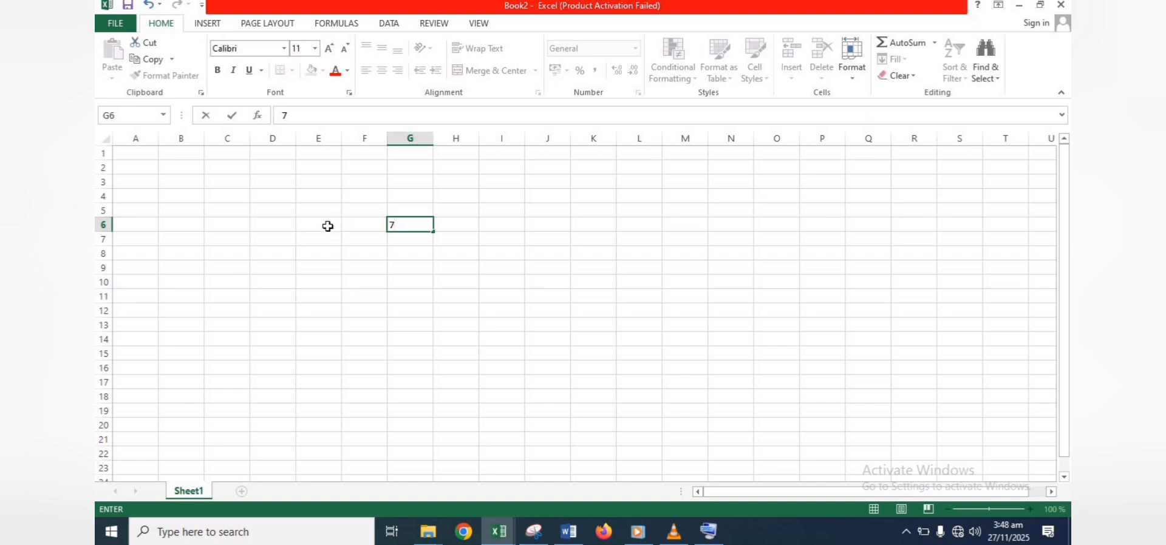
pyautogui.click(354, 226)
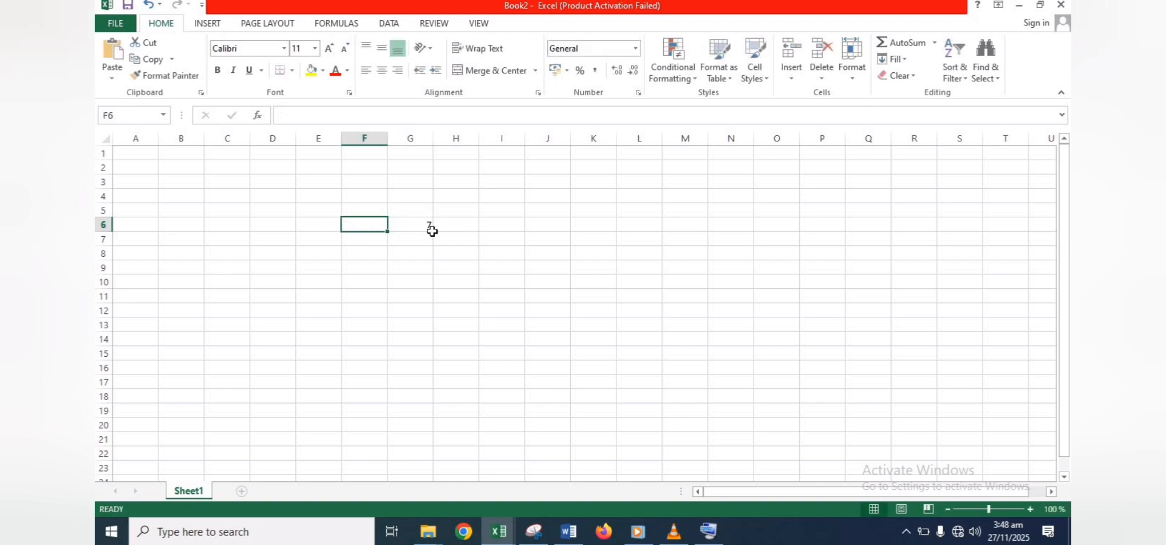
pyautogui.write('8')
# Add the two numbers in cell H6 with the formula =f6+g6.
pyautogui.click(451, 228)
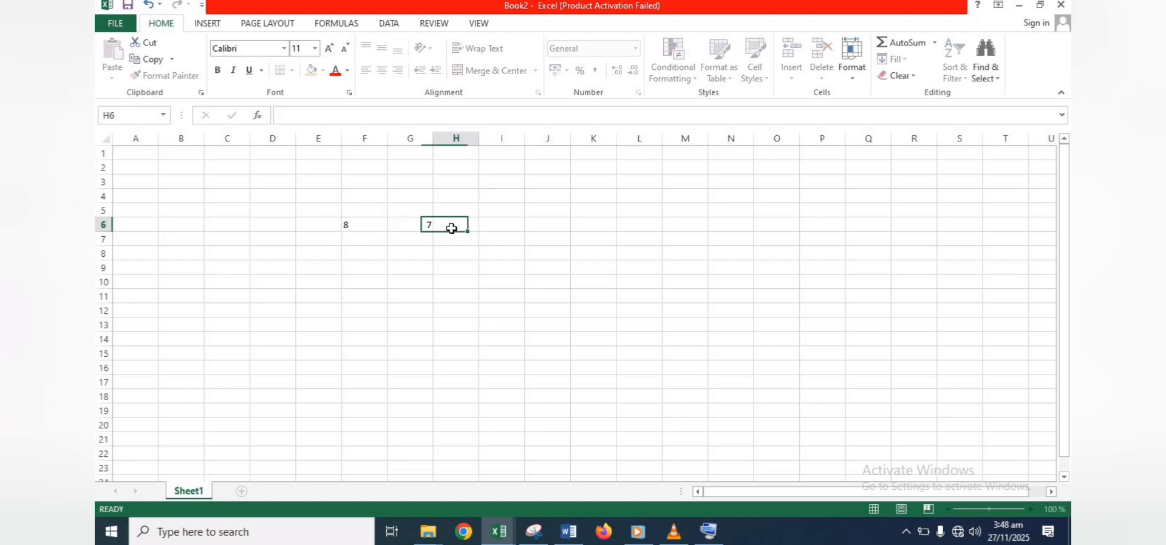
pyautogui.write('=')
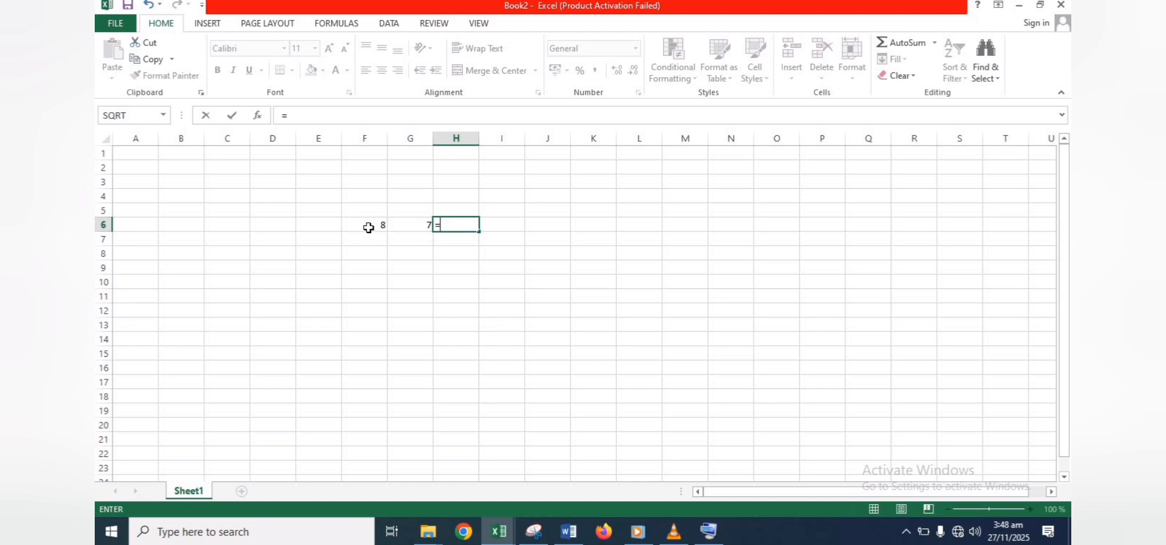
pyautogui.write('f')
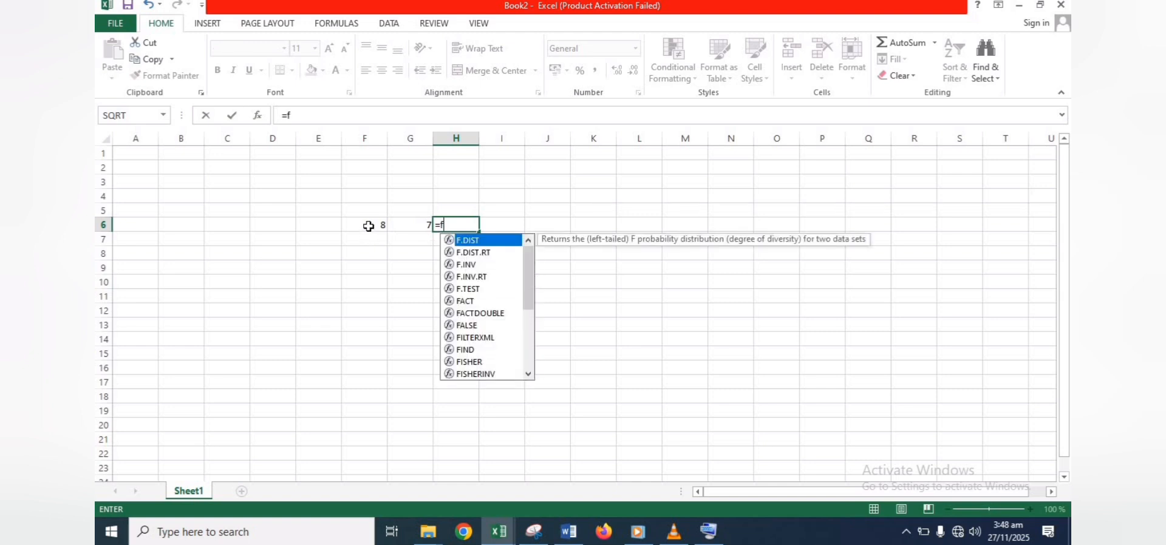
pyautogui.write('6+')
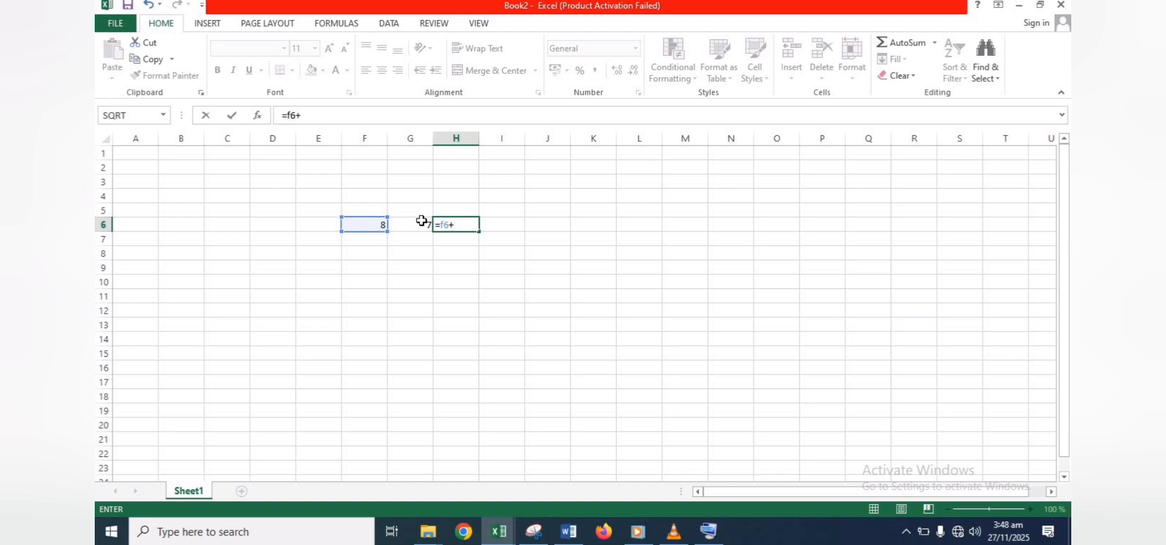
pyautogui.write('g6')
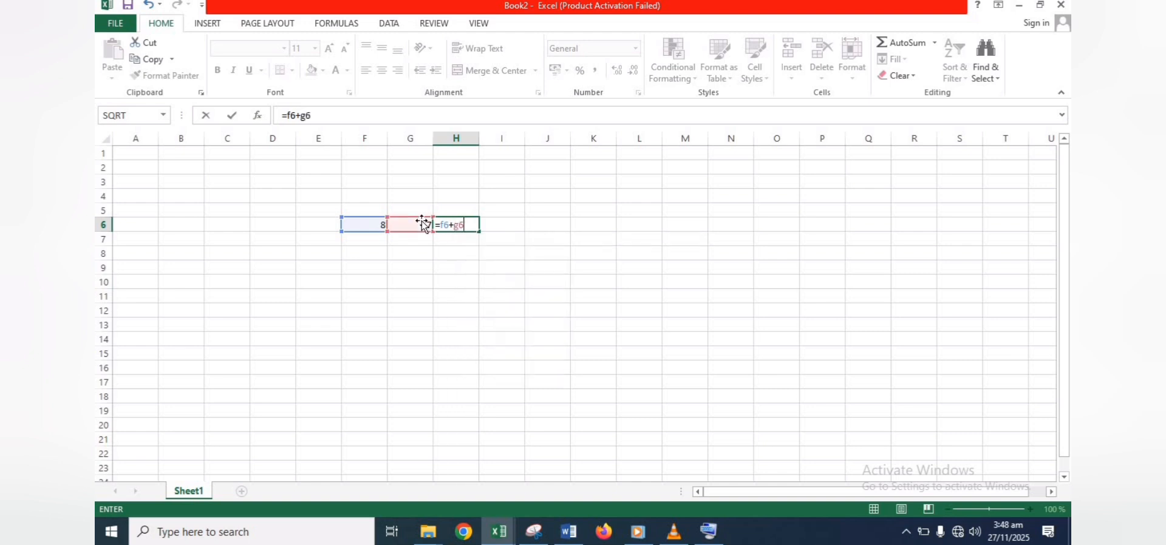
pyautogui.press('Return')
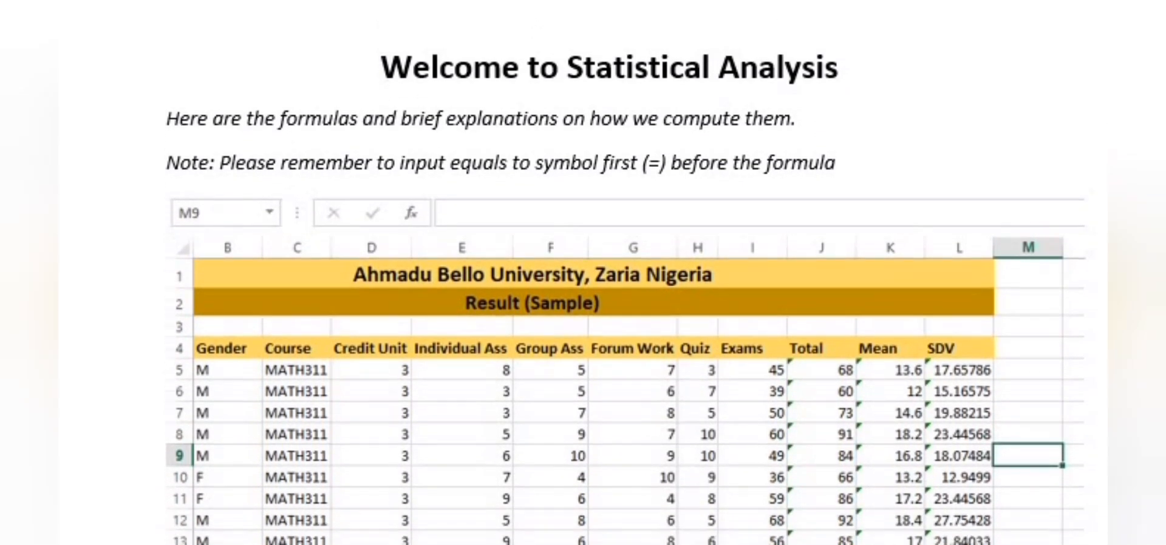
# Read through the Statistical Analysis guide, from the sample result table to the explanation of how the Total column is computed.
pyautogui.scroll(-9, 583, 272)
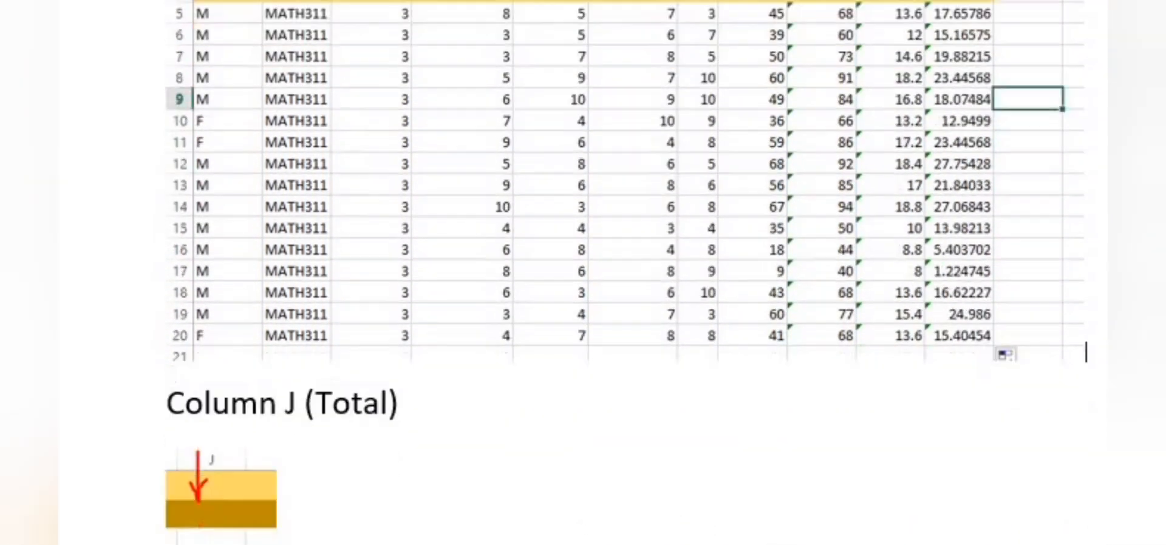
pyautogui.scroll(1, 583, 273)
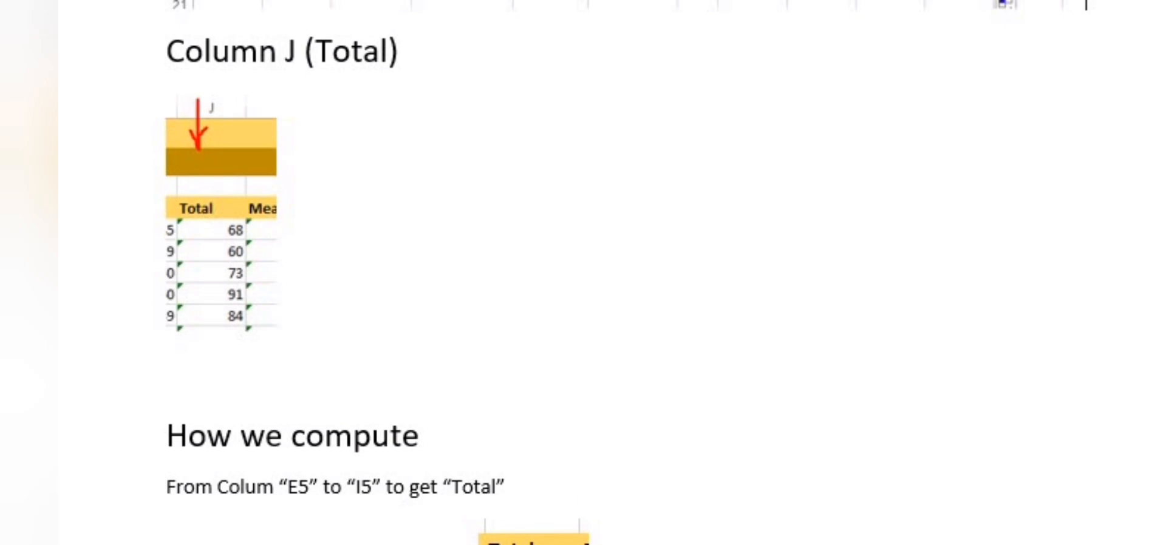
pyautogui.scroll(-6, 583, 273)
pyautogui.scroll(-12, 583, 272)
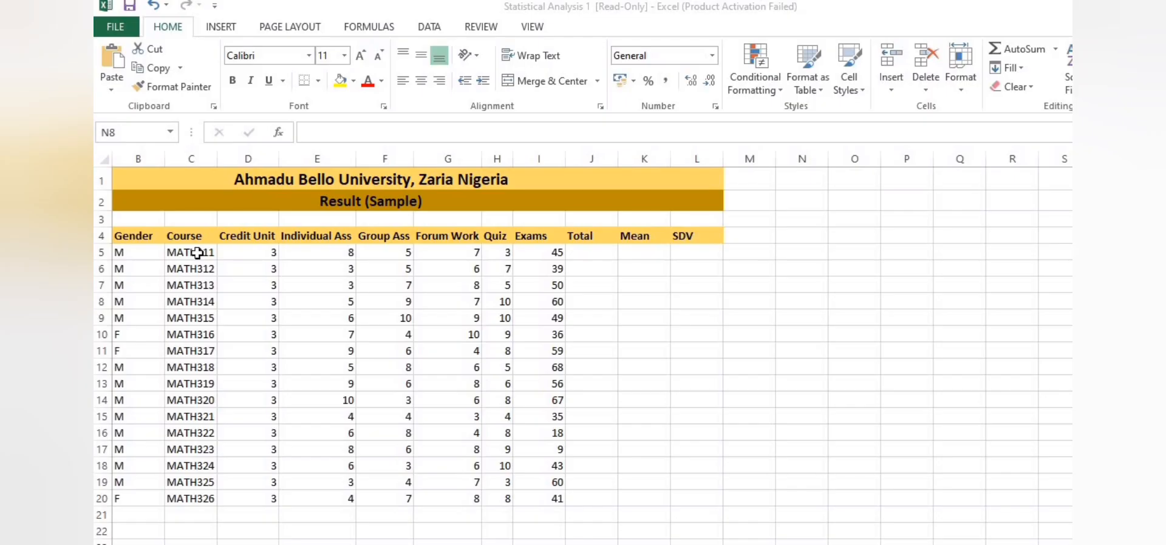
# Copy the course code MATH311 from C5 into C6 and fill it down the Course column to C20.
pyautogui.click(197, 254)
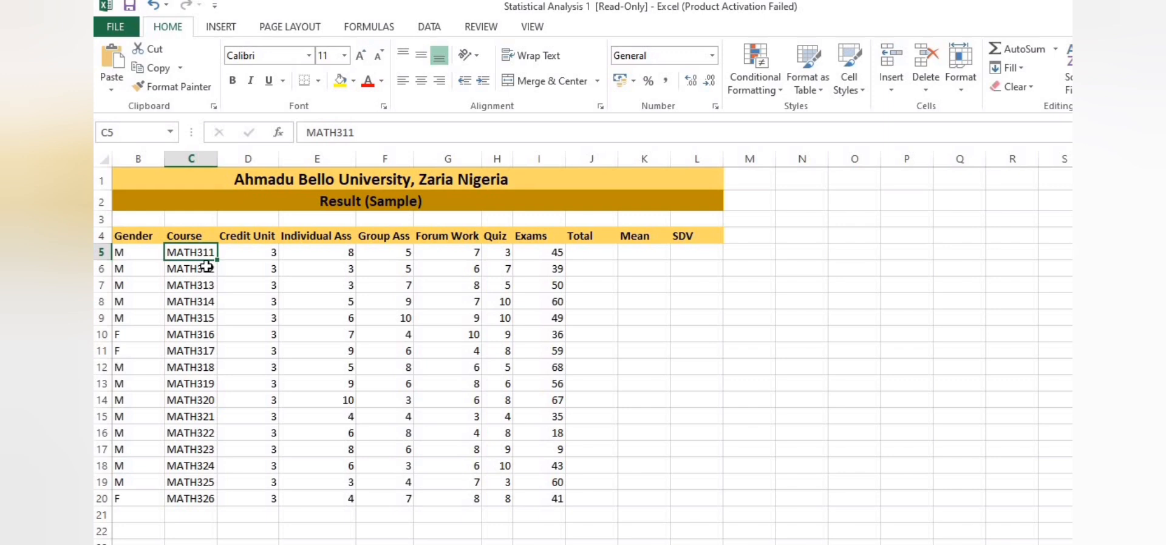
pyautogui.hotkey('ctrl', 'c')
pyautogui.click(207, 269)
pyautogui.hotkey('ctrl', 'v')
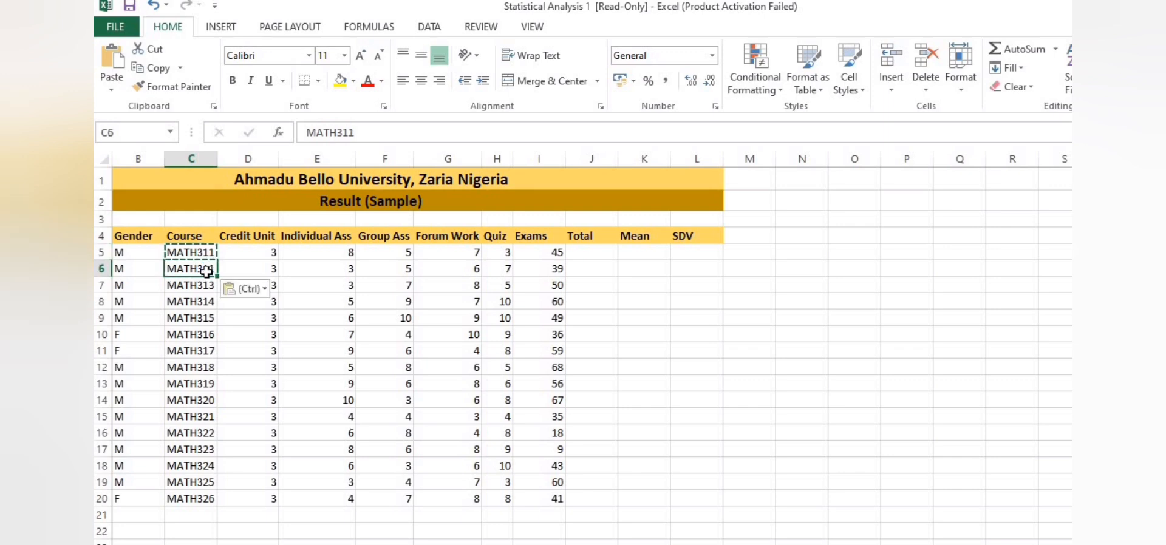
pyautogui.click(205, 254)
pyautogui.moveTo(205, 253); pyautogui.dragTo(235, 504)
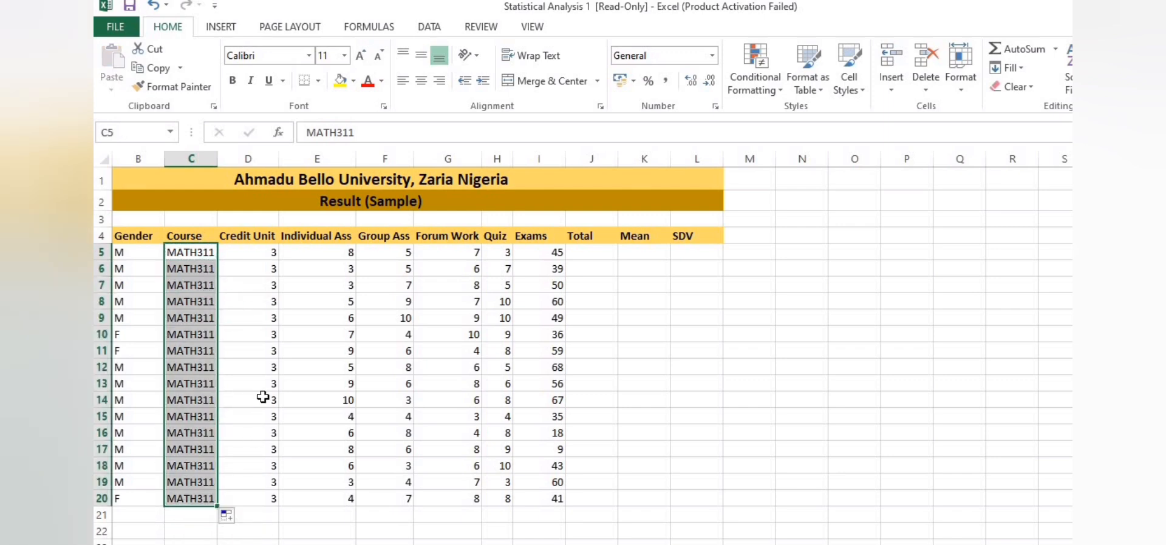
pyautogui.click(779, 311)
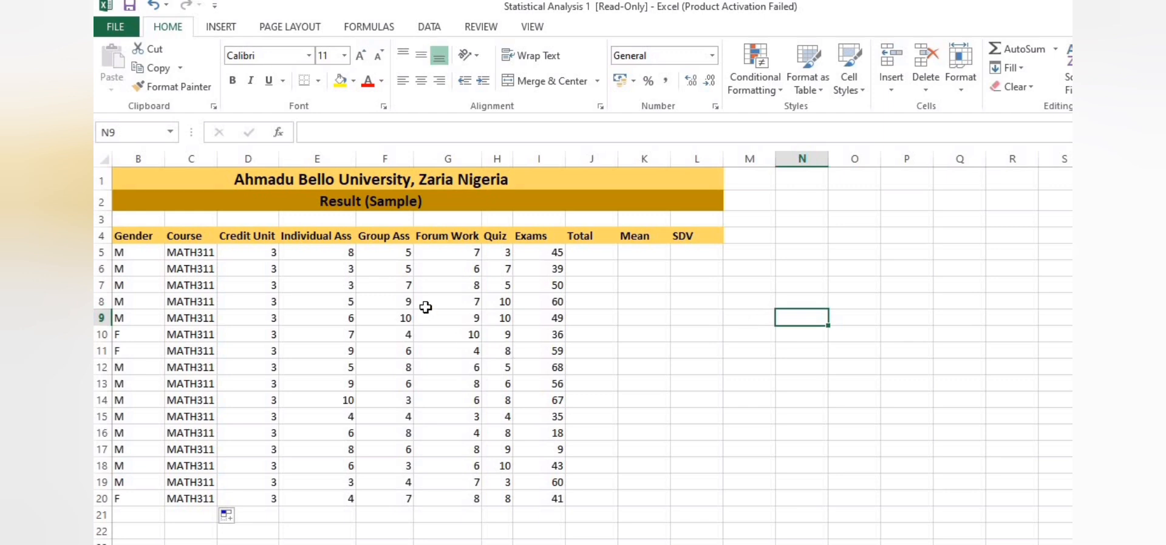
# Compute the first student's total in cell J5 with the formula =sum(E5:I5).
pyautogui.click(583, 254)
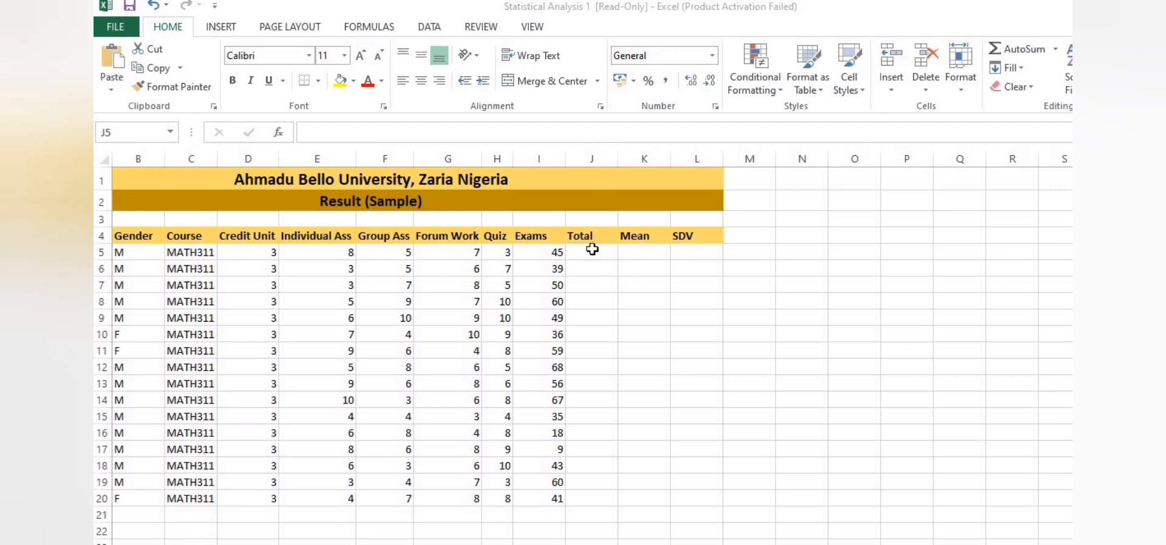
pyautogui.click(592, 250)
pyautogui.write('=')
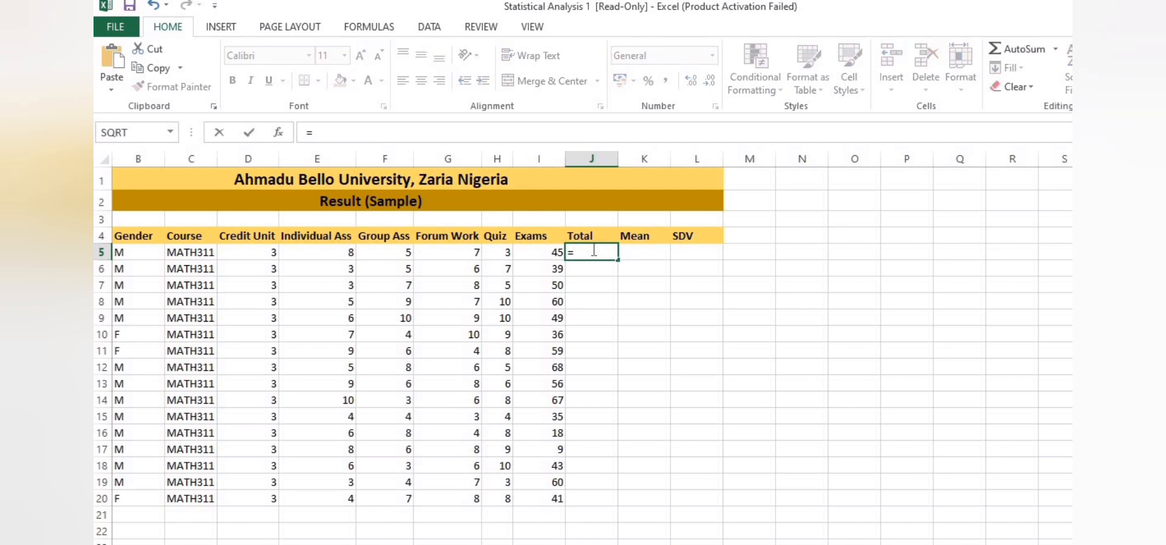
pyautogui.write('s')
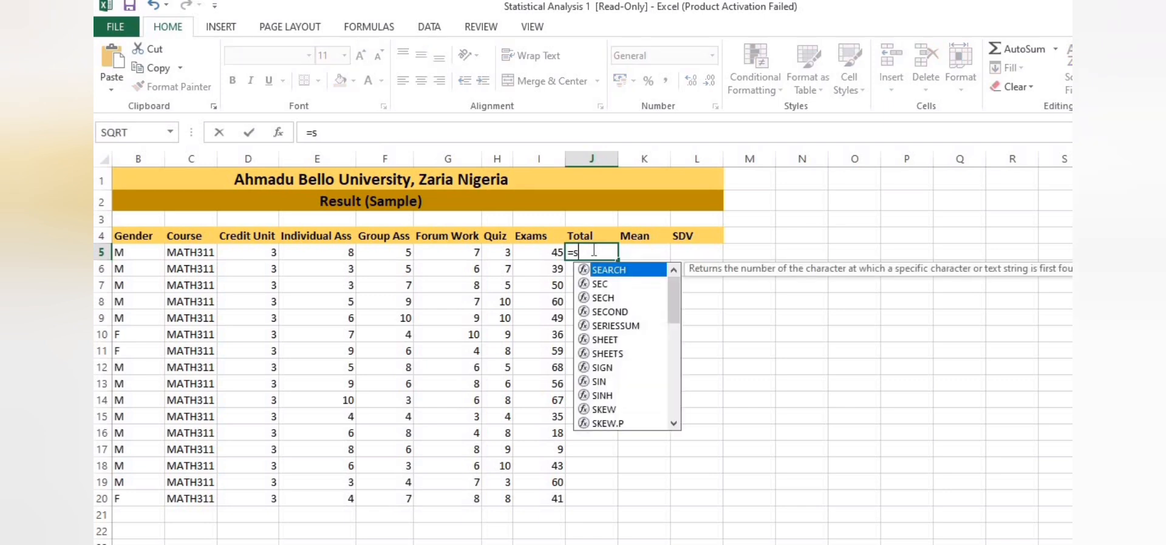
pyautogui.write('um')
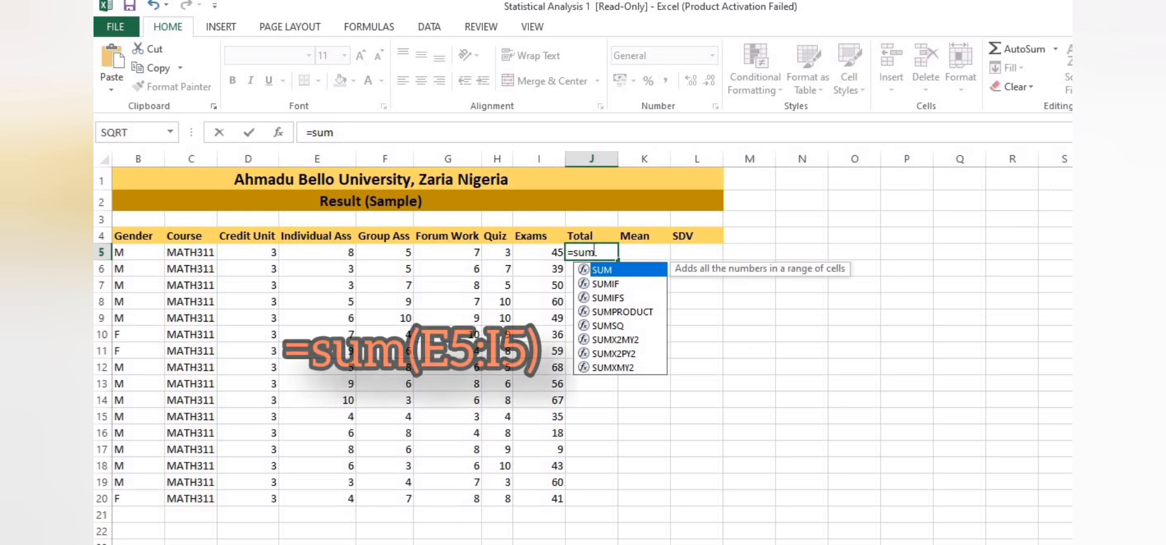
pyautogui.write('(')
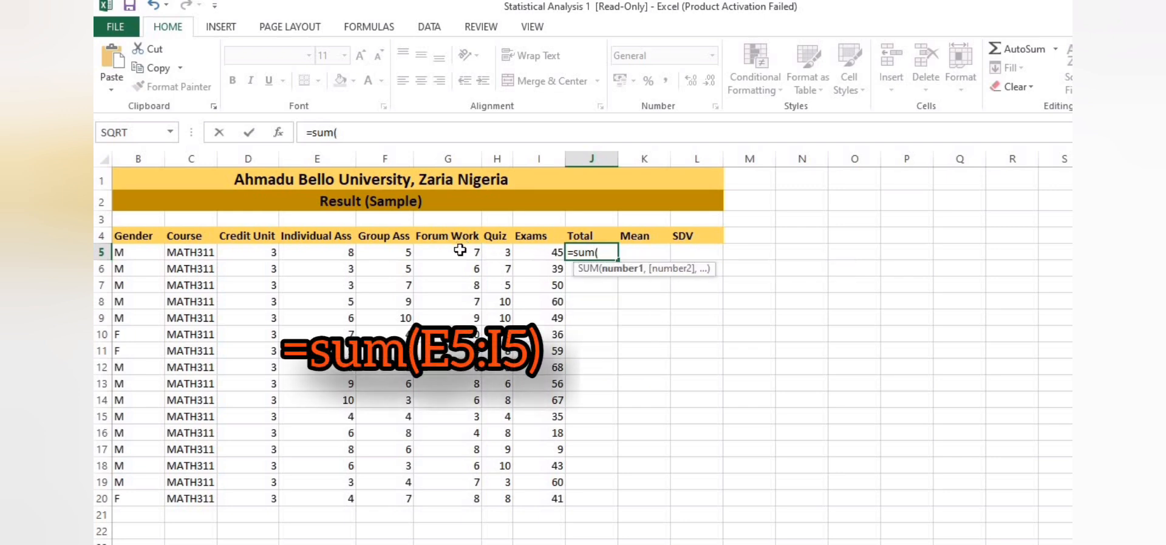
pyautogui.click(329, 253)
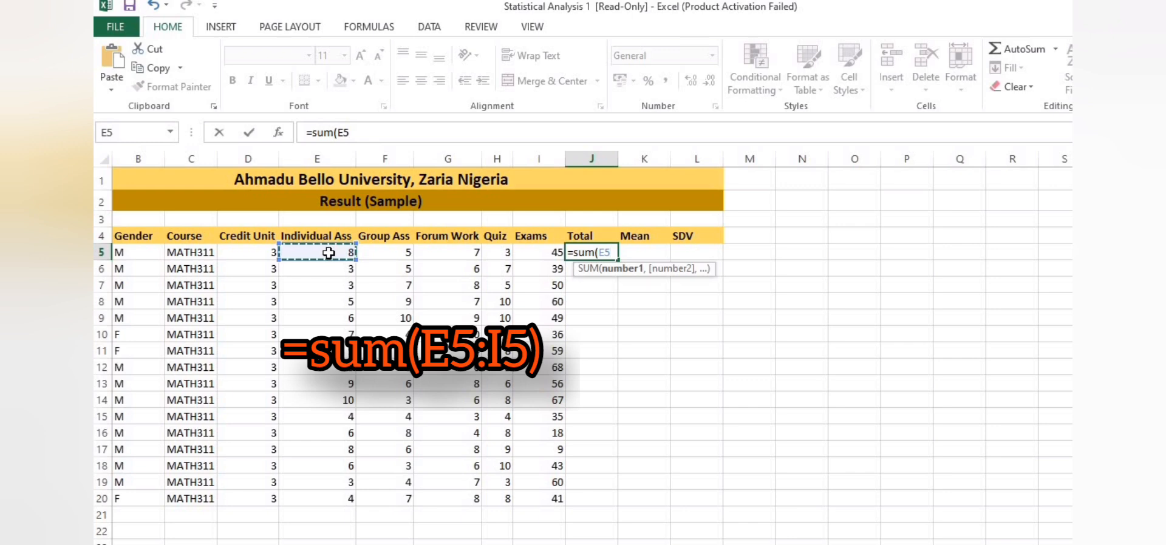
pyautogui.write(':')
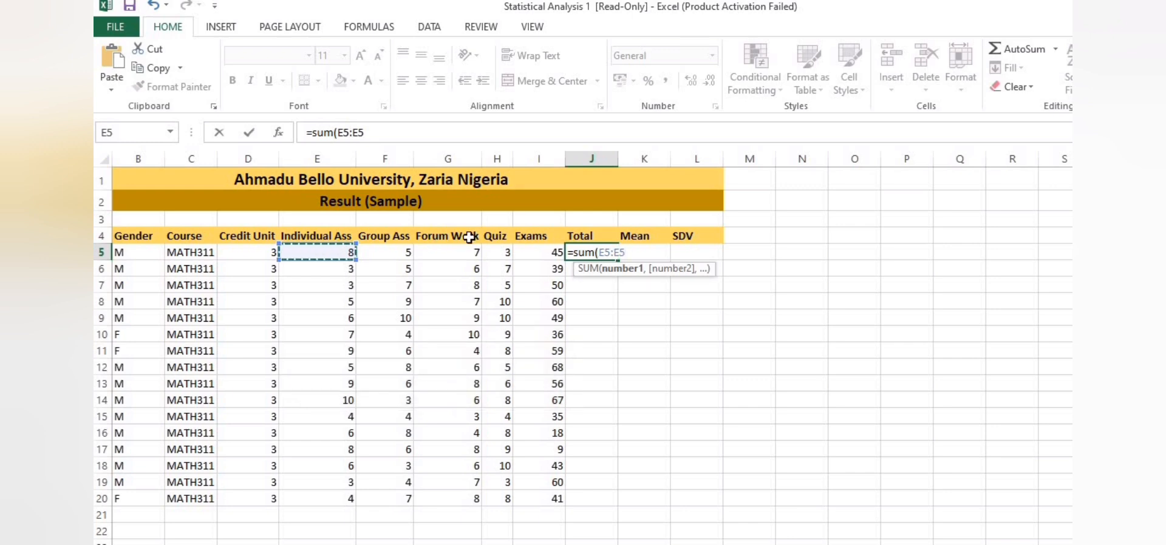
pyautogui.click(536, 253)
pyautogui.write(')')
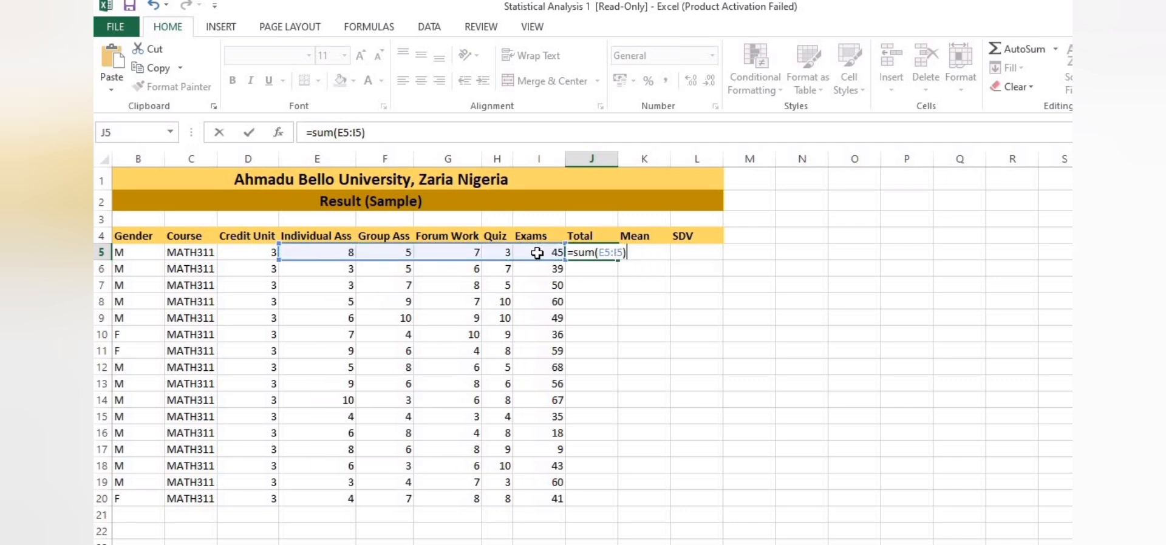
pyautogui.press('Return')
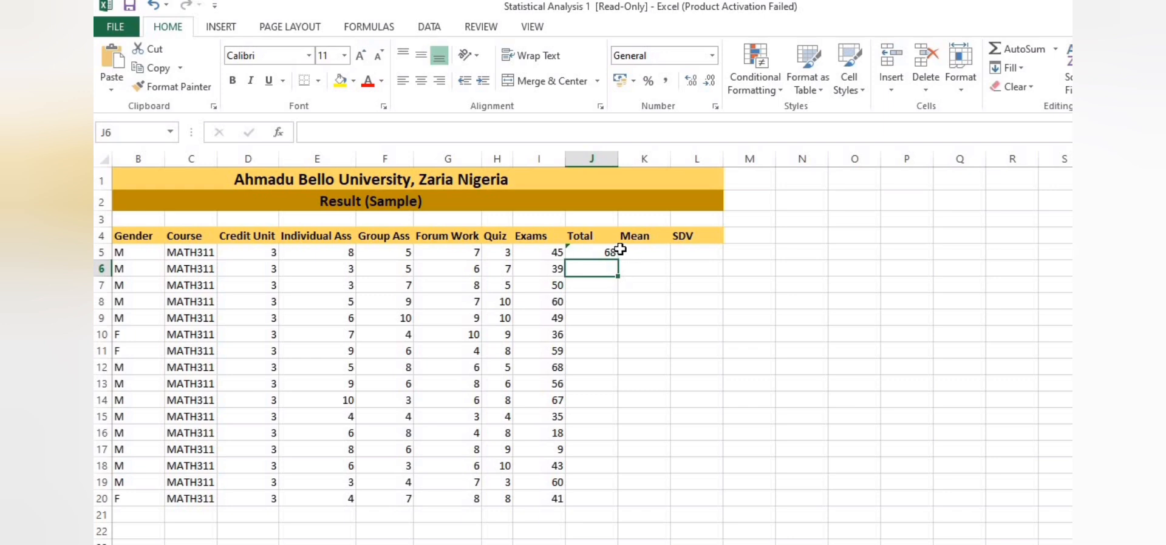
# Fill the sum formula from J5 down the Total column to J20.
pyautogui.click(619, 250)
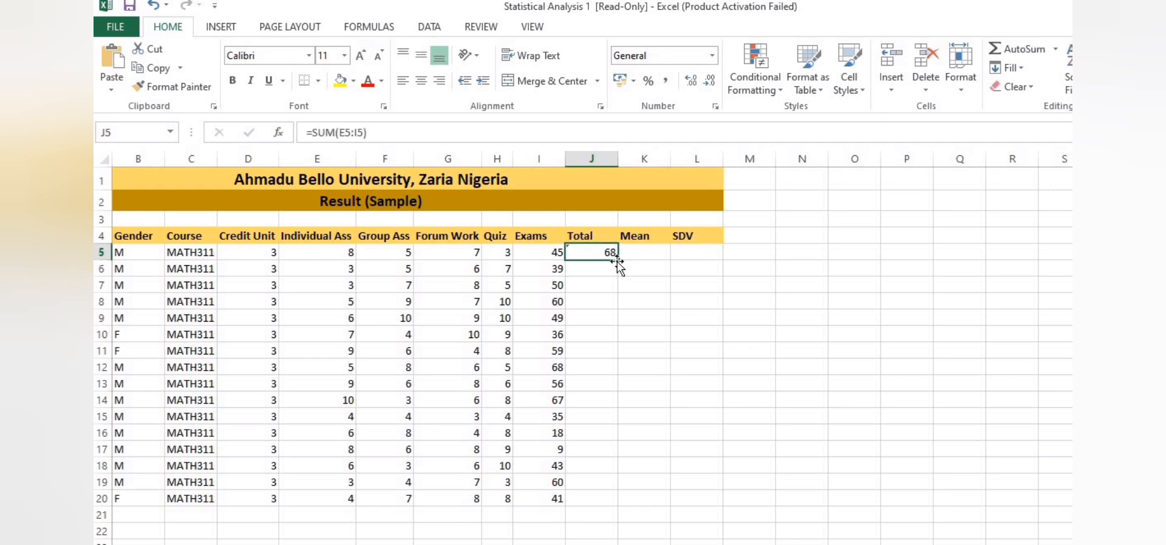
pyautogui.doubleClick(618, 262)
pyautogui.click(651, 363)
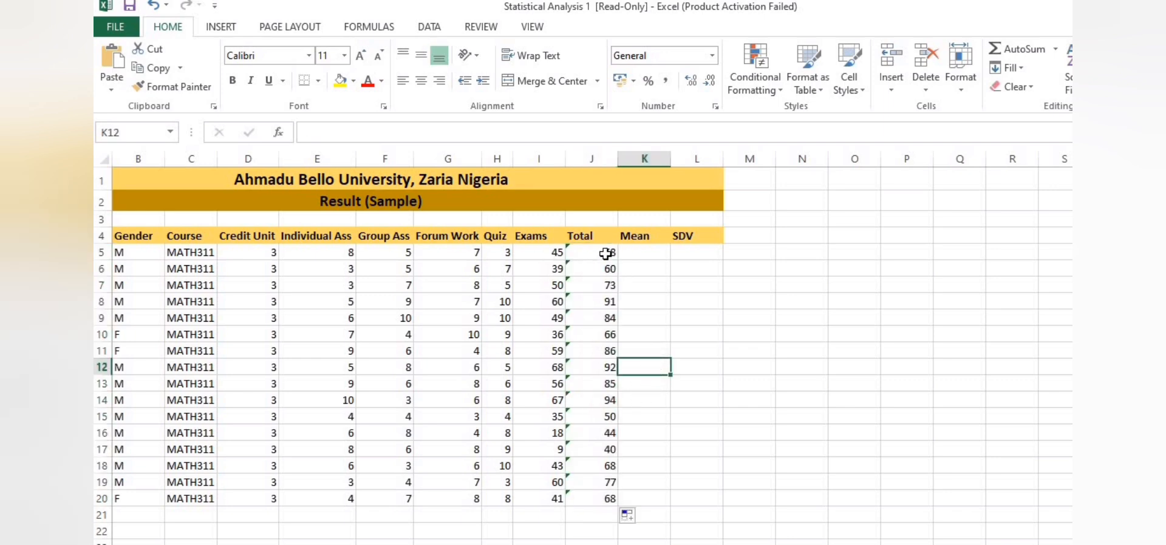
# Delete the computed totals in J5:J20, shifting cells left.
pyautogui.moveTo(606, 252); pyautogui.dragTo(608, 497)
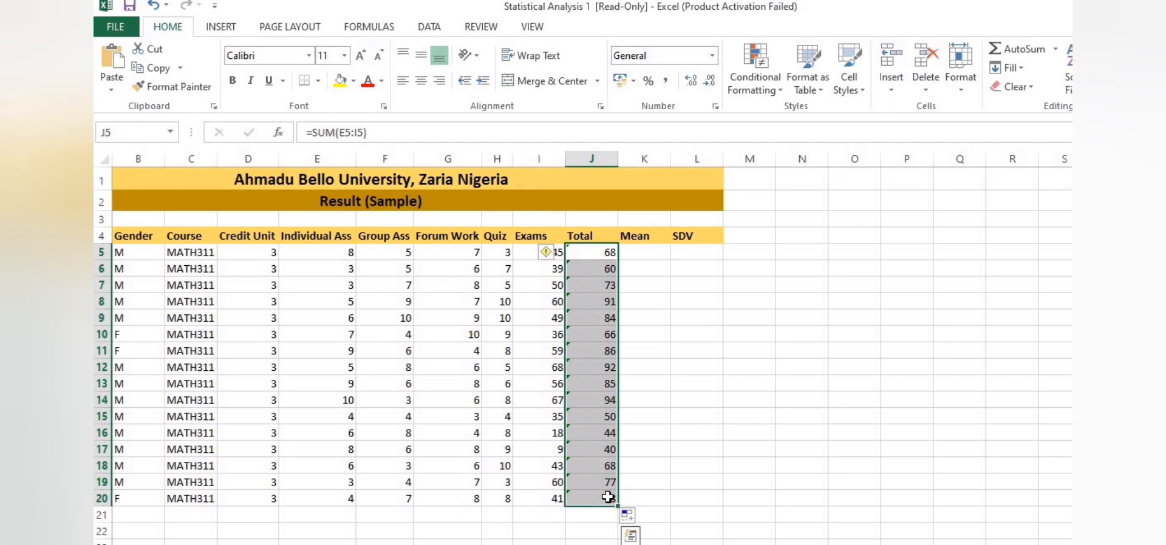
pyautogui.rightClick(602, 453)
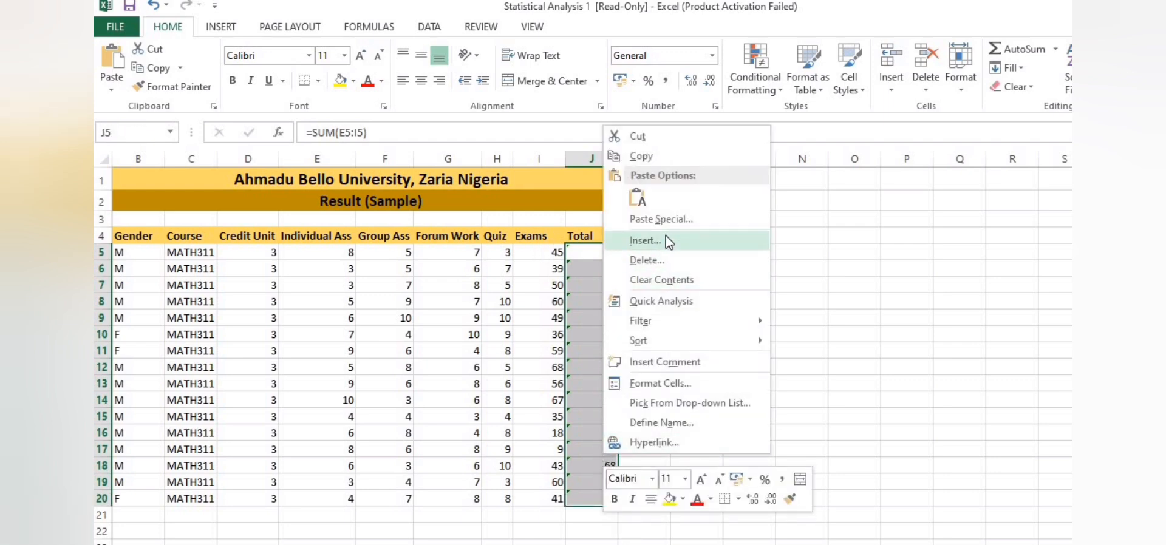
pyautogui.click(669, 261)
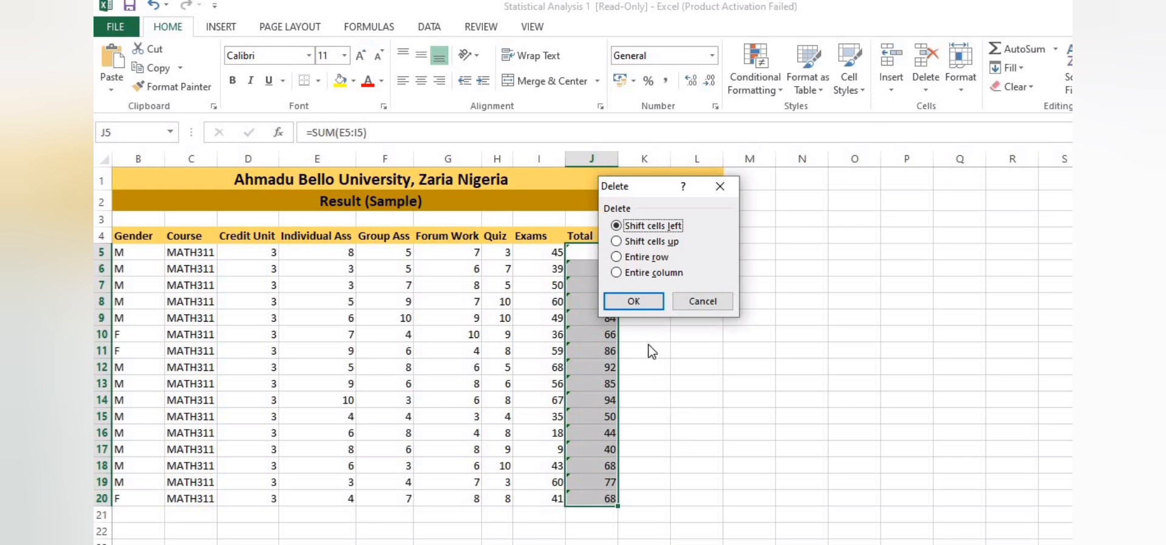
pyautogui.click(635, 302)
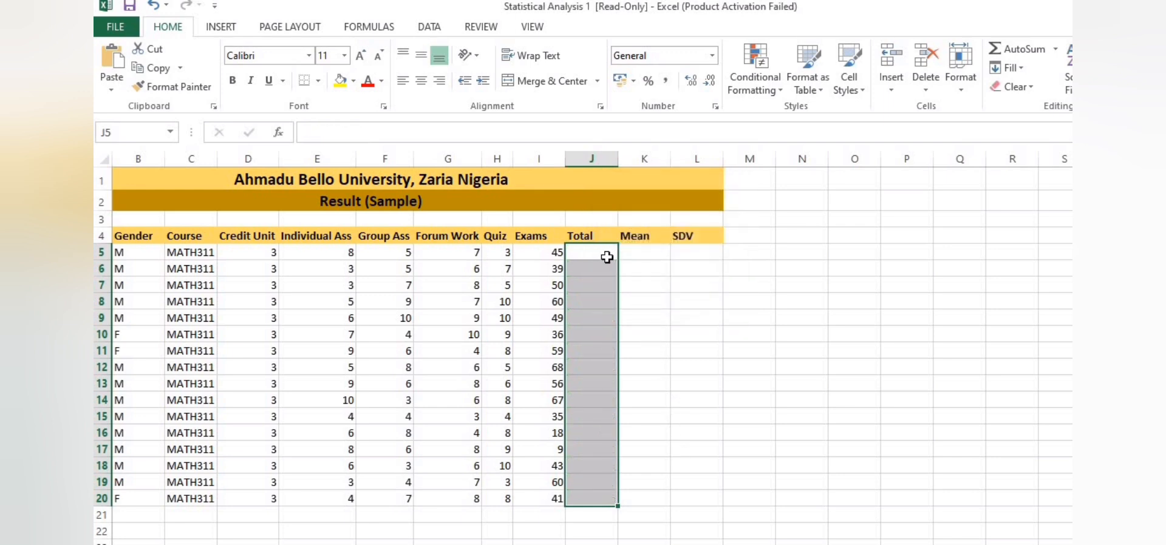
# Total the first student's scores in E5:I5 with AutoSum and fill the result from J5 down to J20.
pyautogui.click(607, 254)
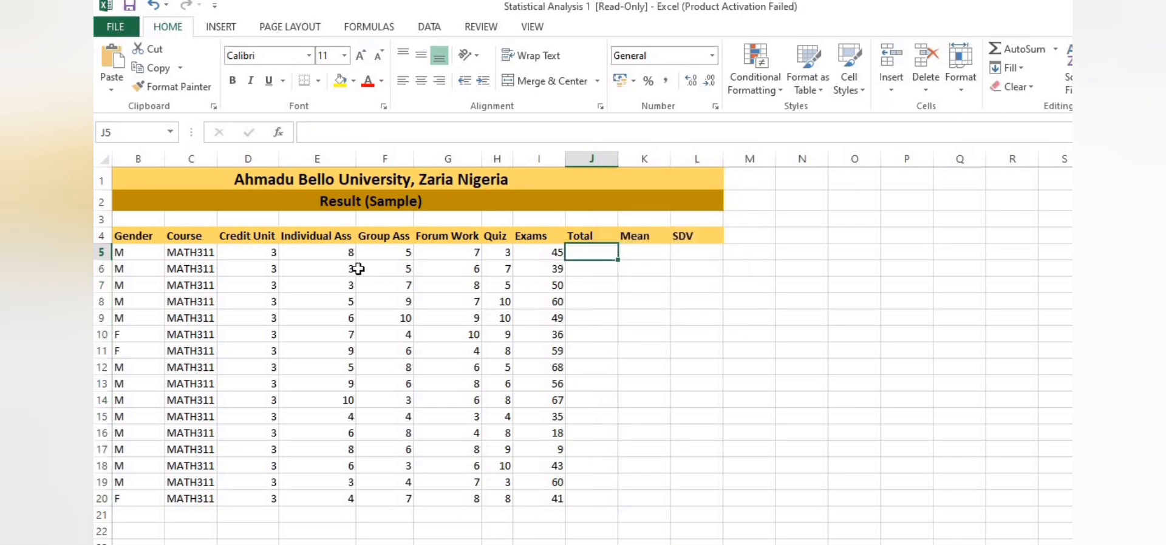
pyautogui.click(341, 252)
pyautogui.moveTo(363, 252); pyautogui.dragTo(534, 254)
pyautogui.click(1007, 52)
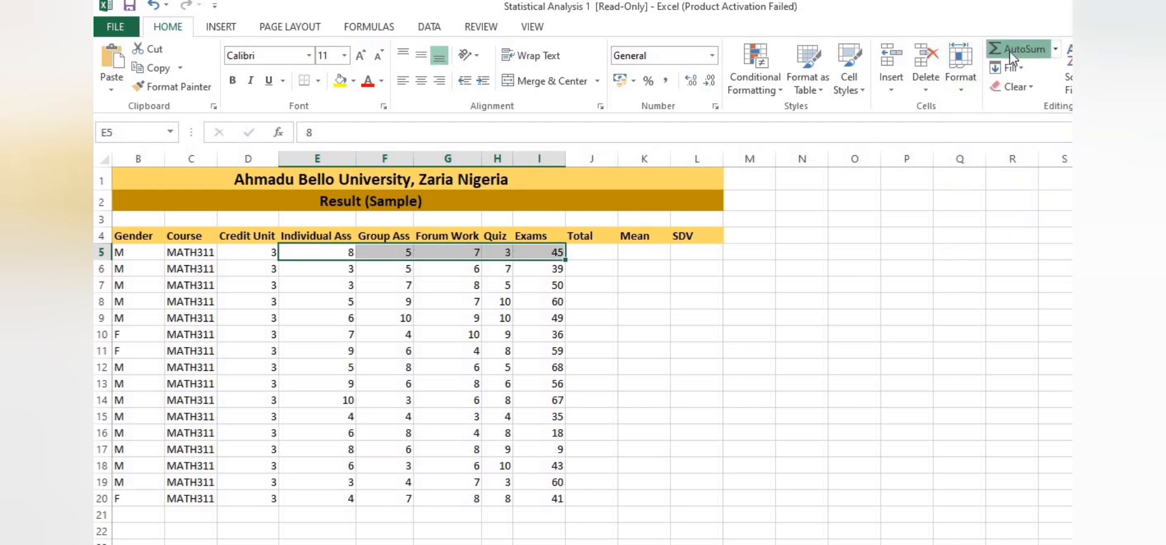
pyautogui.click(608, 255)
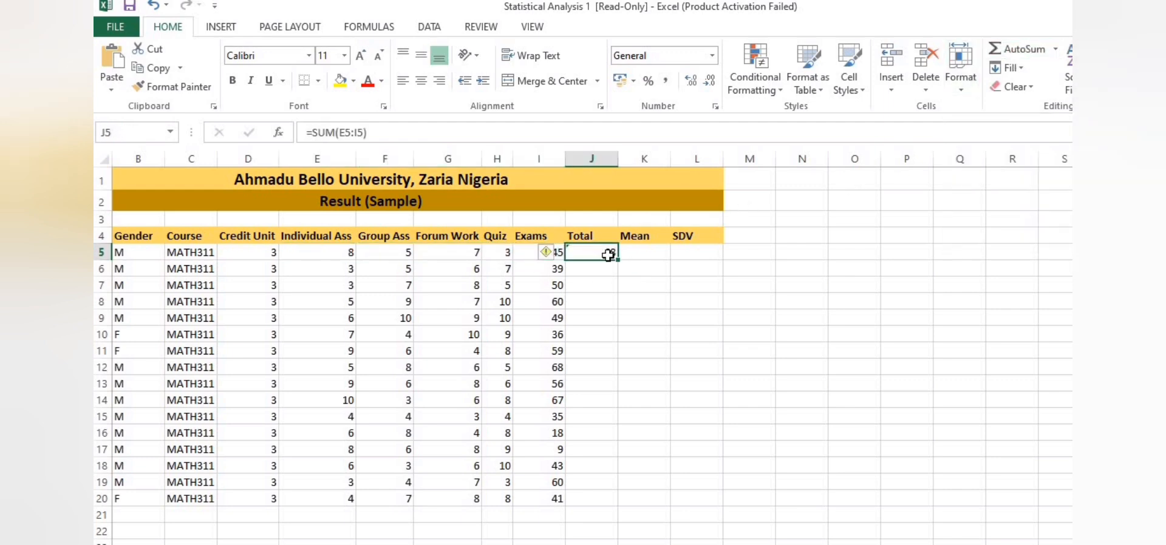
pyautogui.doubleClick(618, 261)
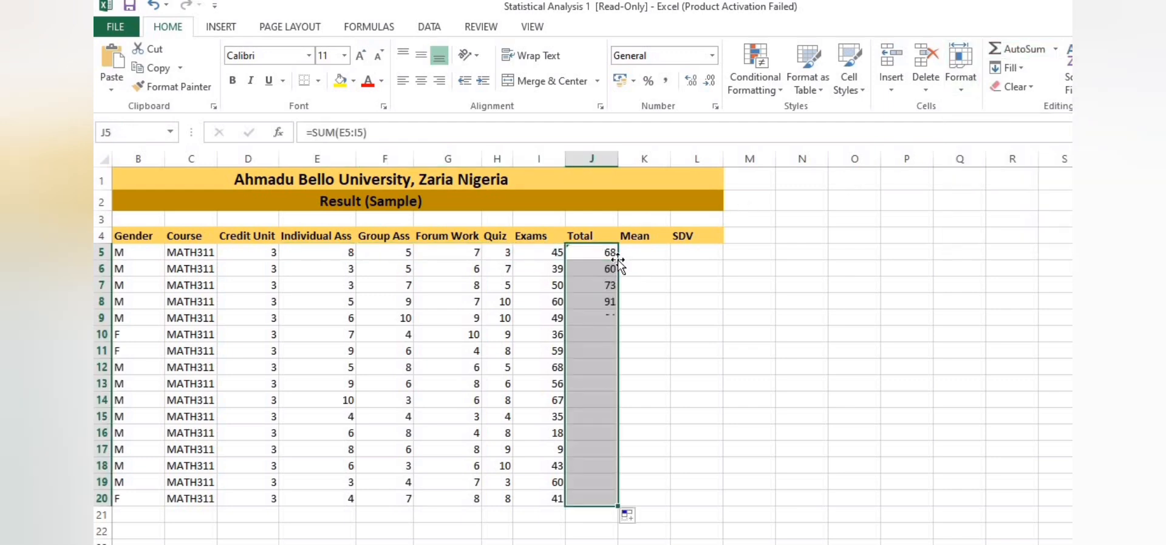
# Compute the first student's mean in K5 with =average(E5:I5) and fill it down the Mean column to K20.
pyautogui.click(649, 253)
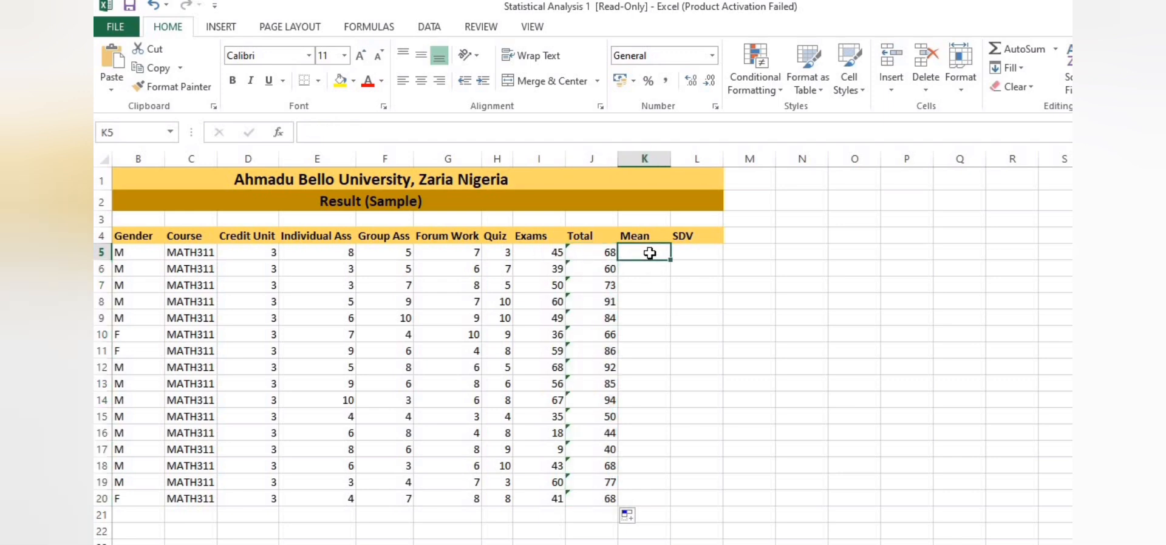
pyautogui.write('=')
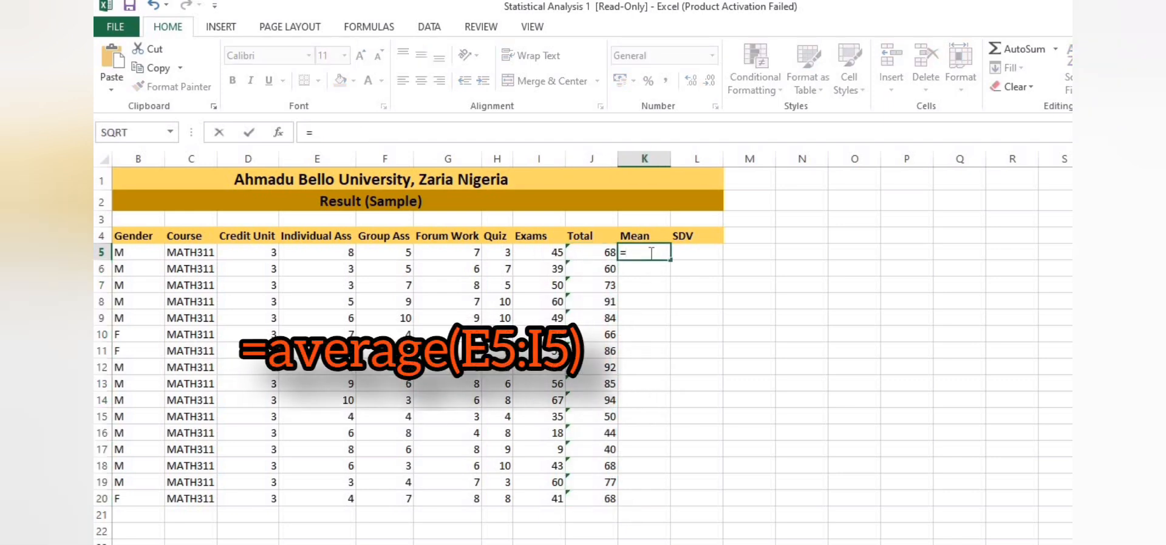
pyautogui.write('av')
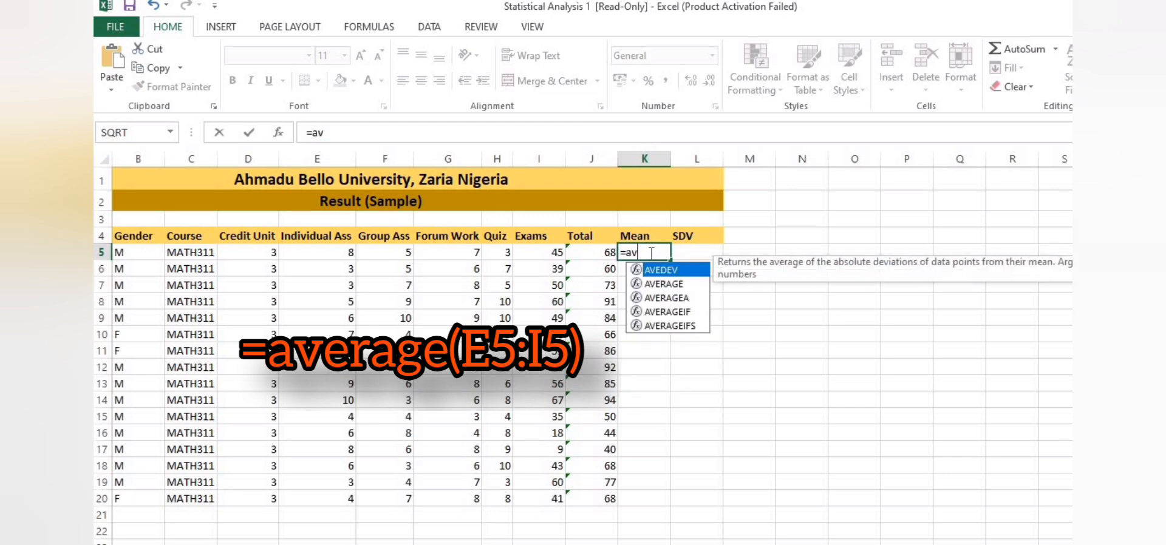
pyautogui.write('erage(')
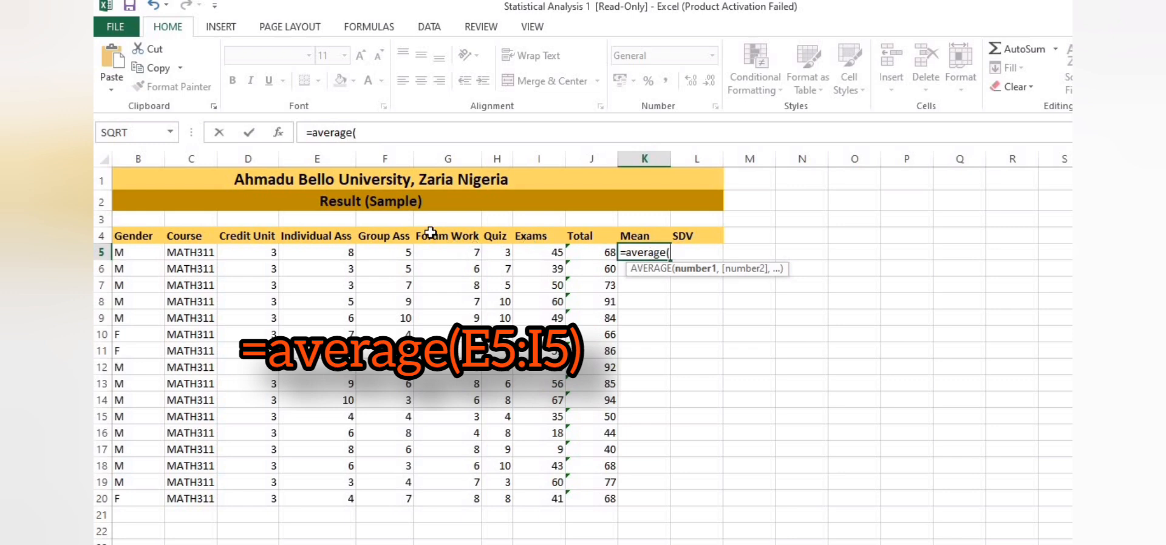
pyautogui.click(335, 252)
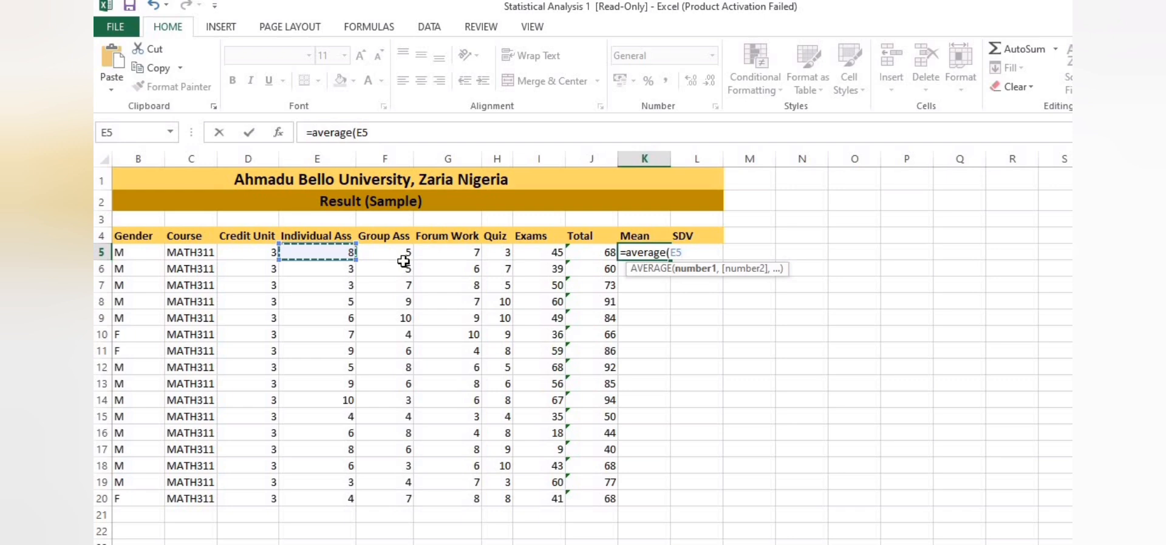
pyautogui.write(':E5')
pyautogui.hotkey('shift', 'Right')
pyautogui.hotkey('shift', 'Right')
pyautogui.hotkey('shift', 'Right')
pyautogui.hotkey('shift', 'Right')
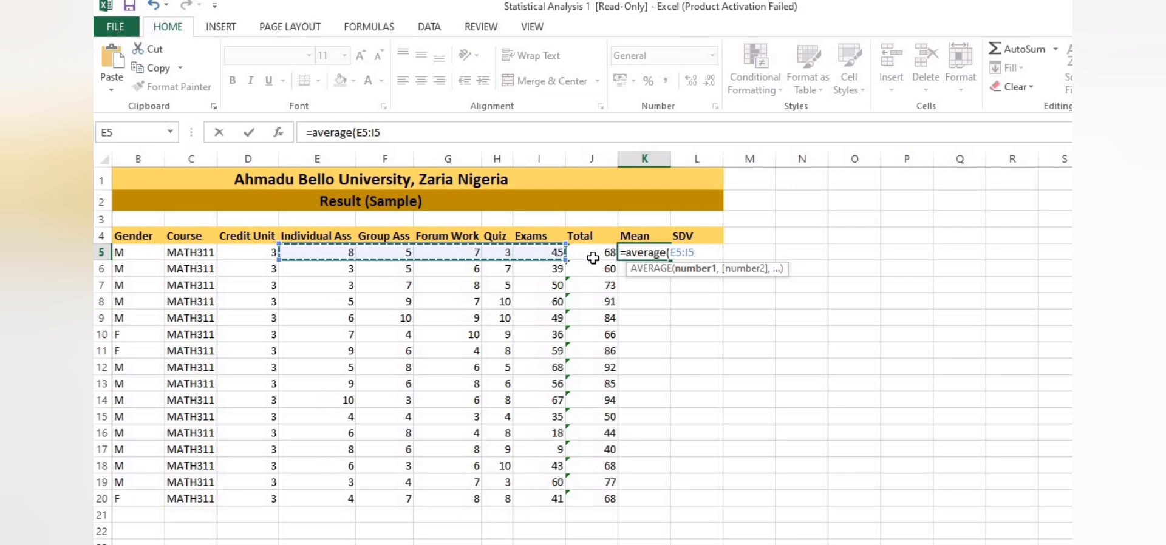
pyautogui.write(')')
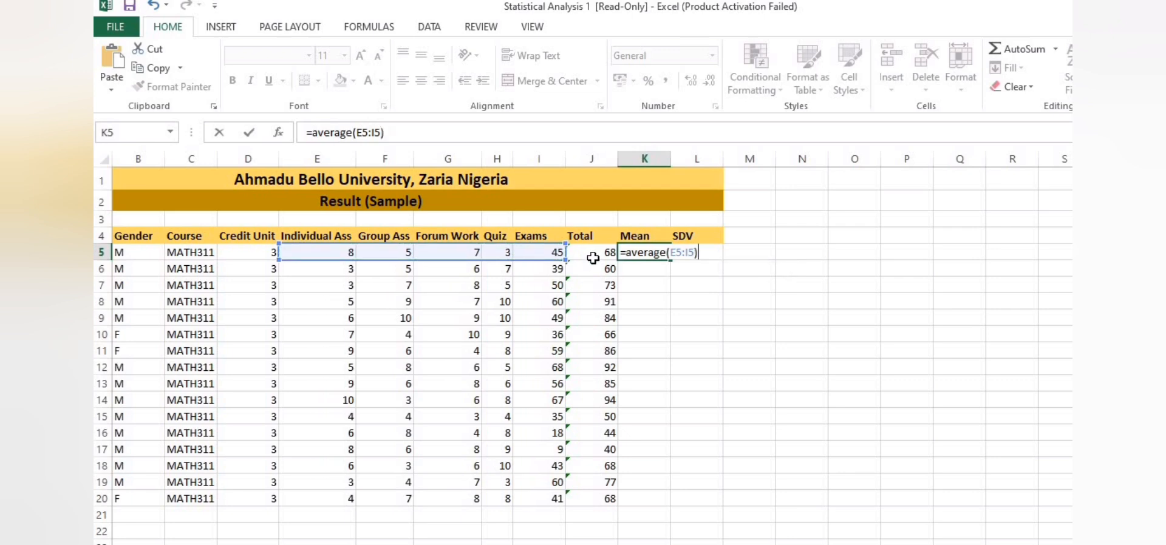
pyautogui.press('Return')
pyautogui.click(666, 246)
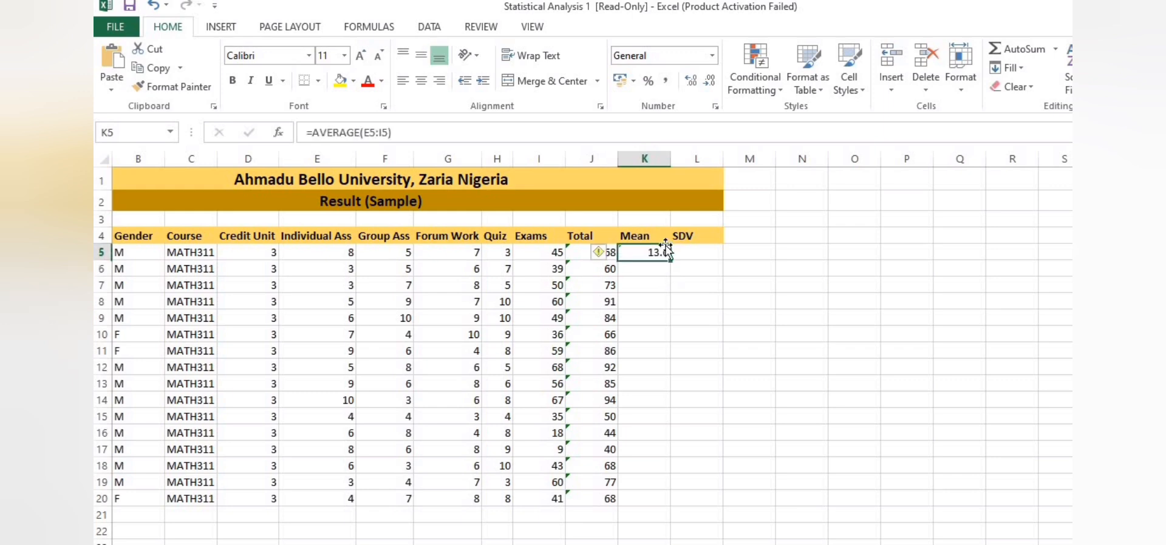
pyautogui.doubleClick(671, 261)
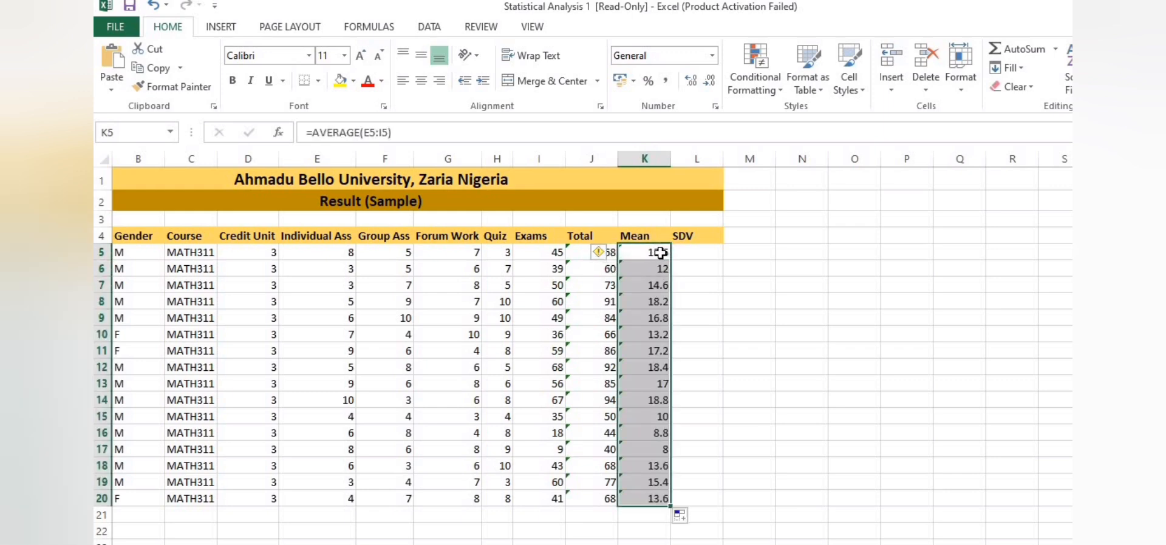
# Delete the computed means in K5:K20, shifting cells left.
pyautogui.click(682, 284)
pyautogui.moveTo(649, 253); pyautogui.dragTo(652, 499)
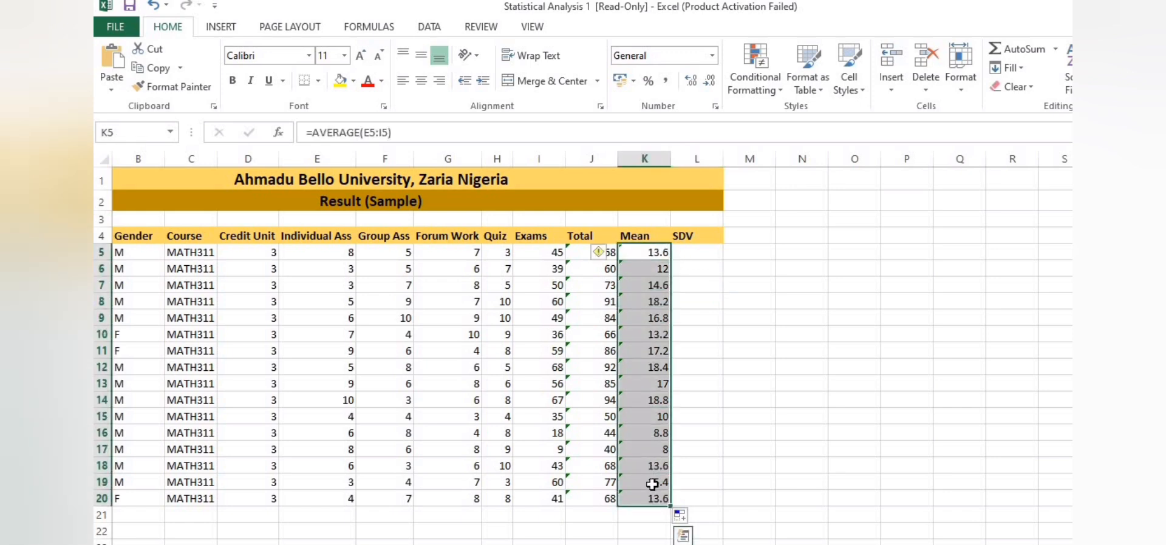
pyautogui.rightClick(647, 403)
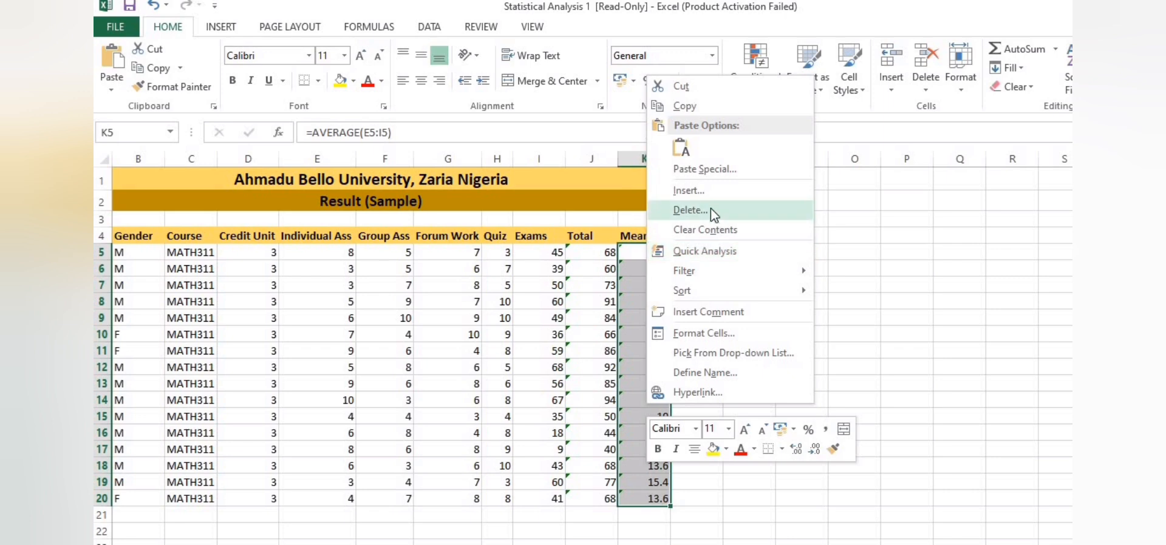
pyautogui.click(712, 210)
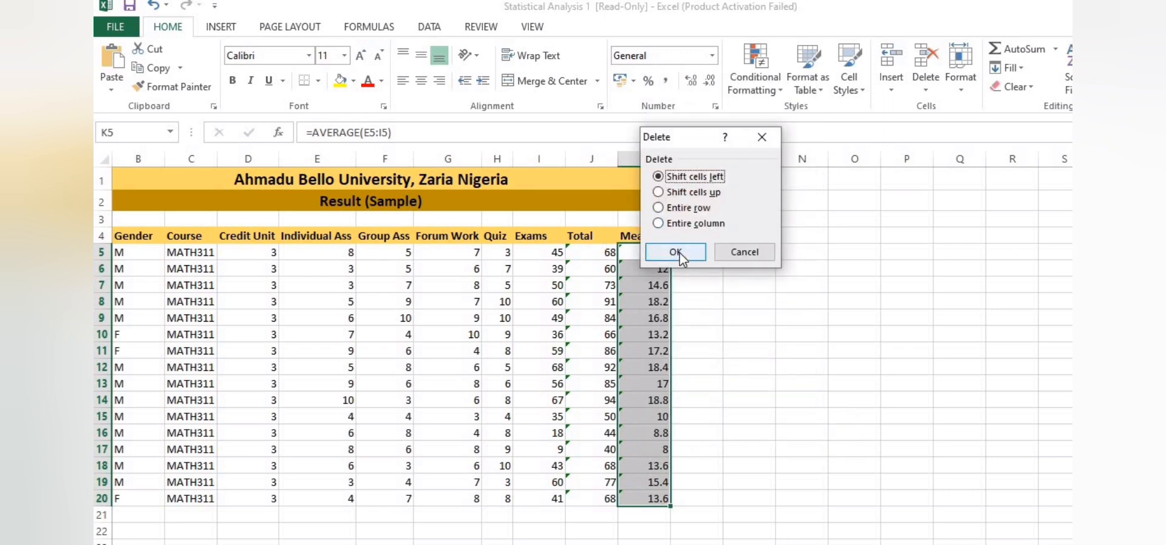
pyautogui.click(675, 251)
pyautogui.press('Delete')
pyautogui.click(708, 270)
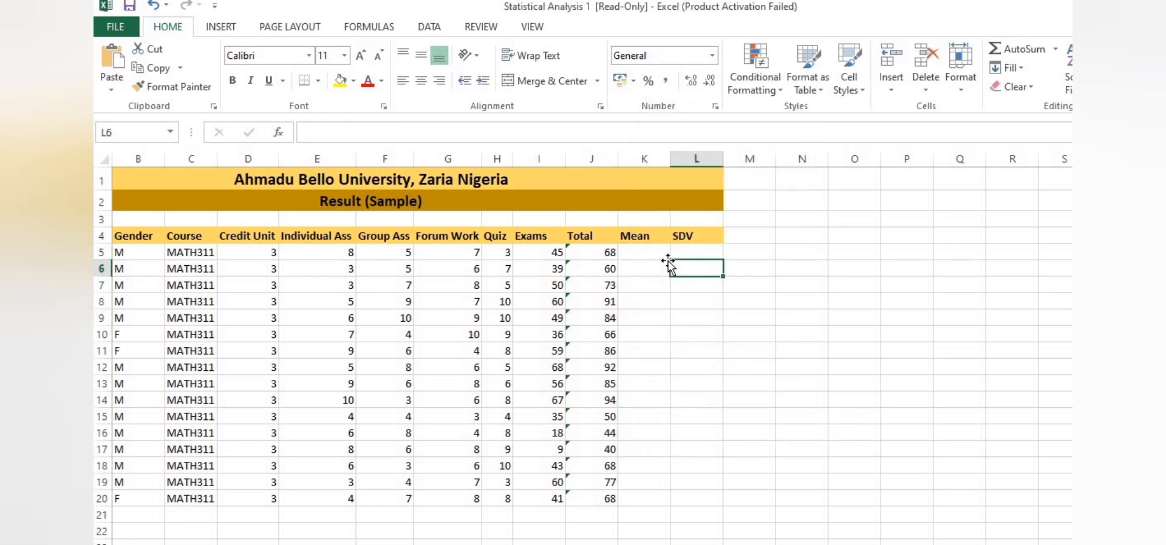
# Average the first student's scores in E5:I5 with the built-in Average function and fill the result from K5 down to K20.
pyautogui.click(656, 252)
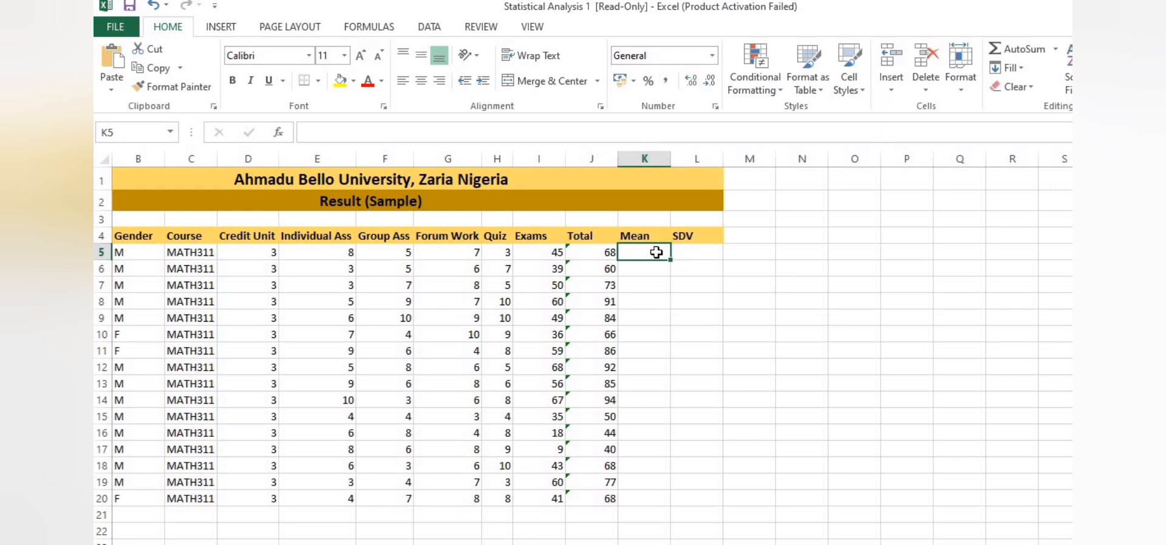
pyautogui.moveTo(347, 254); pyautogui.dragTo(526, 255)
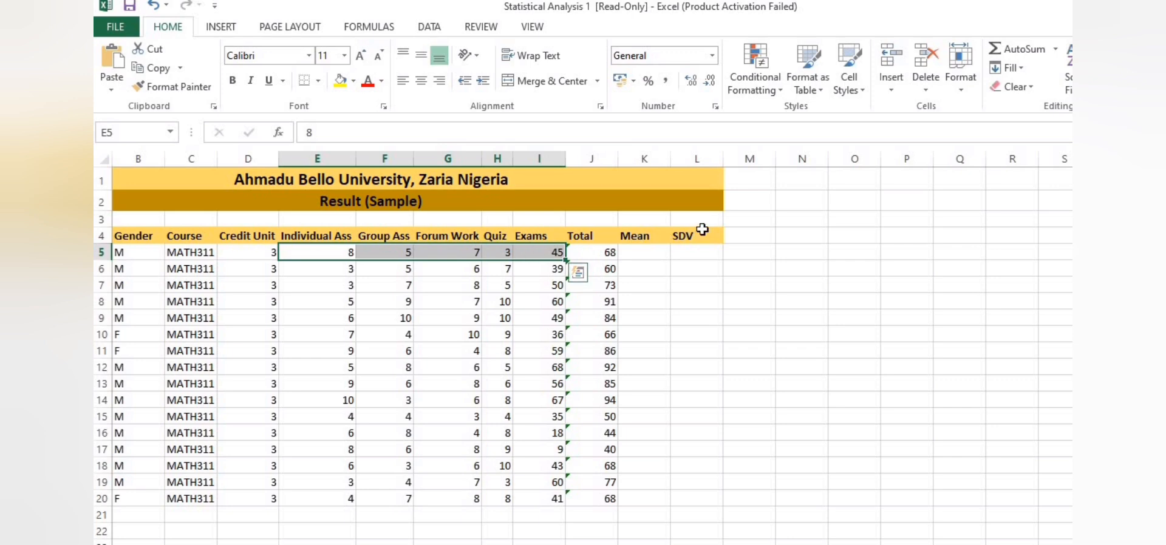
pyautogui.click(1055, 48)
pyautogui.click(1046, 95)
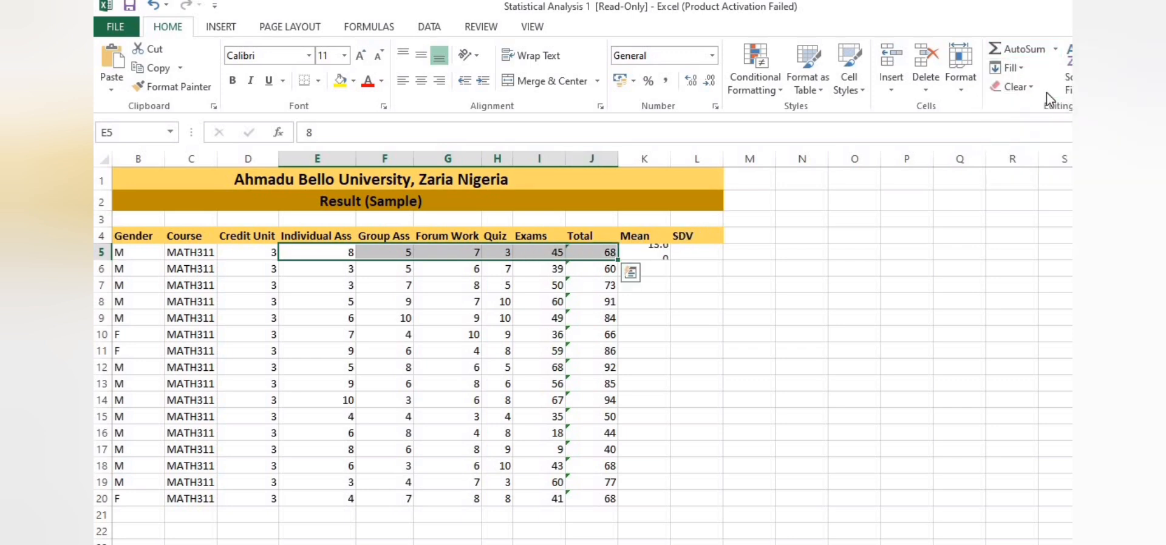
pyautogui.click(656, 255)
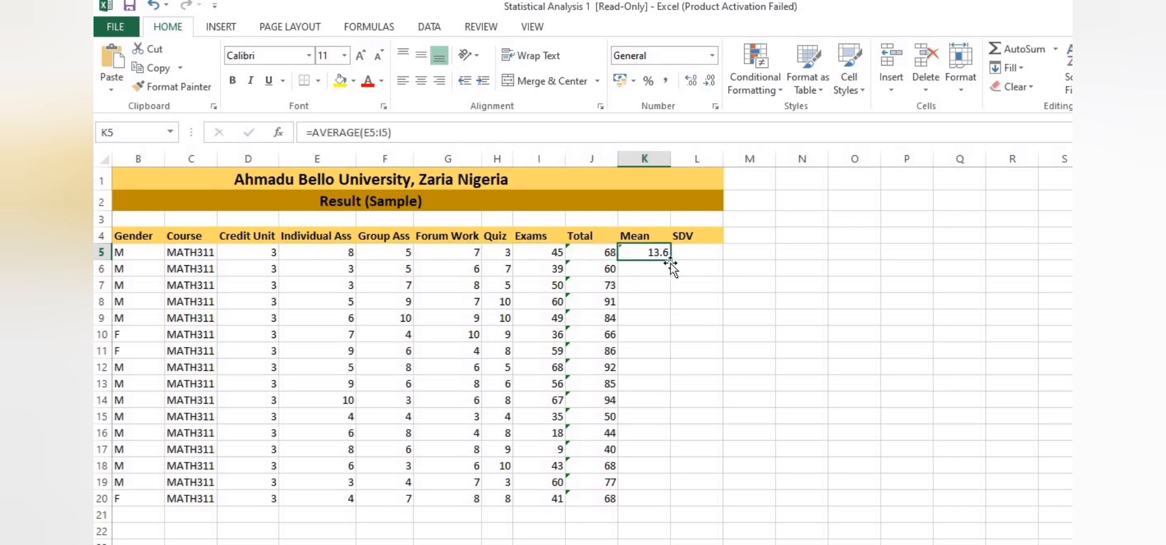
pyautogui.doubleClick(671, 264)
pyautogui.click(692, 256)
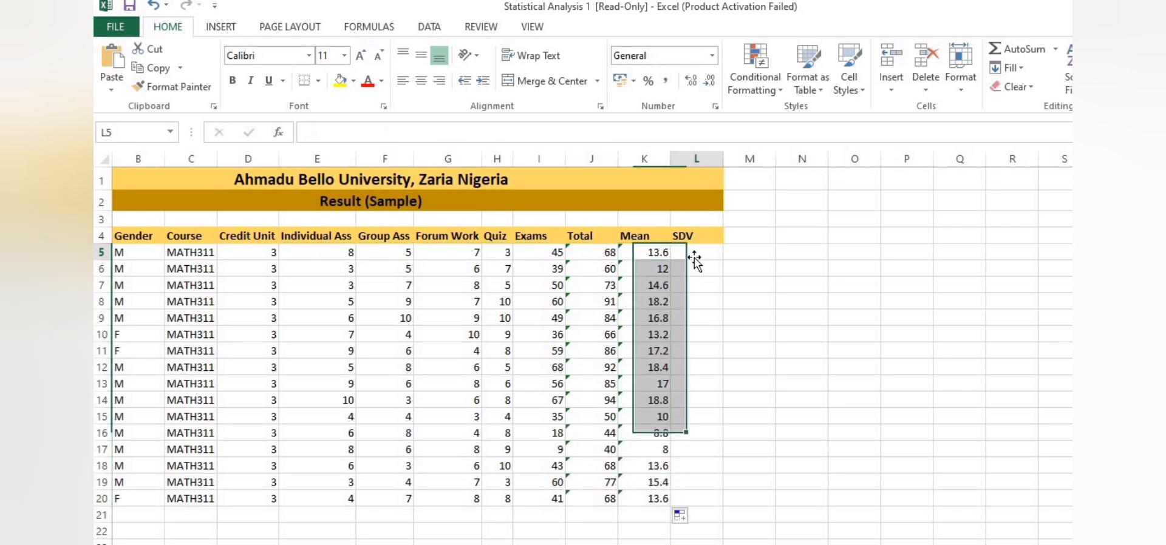
pyautogui.write('=')
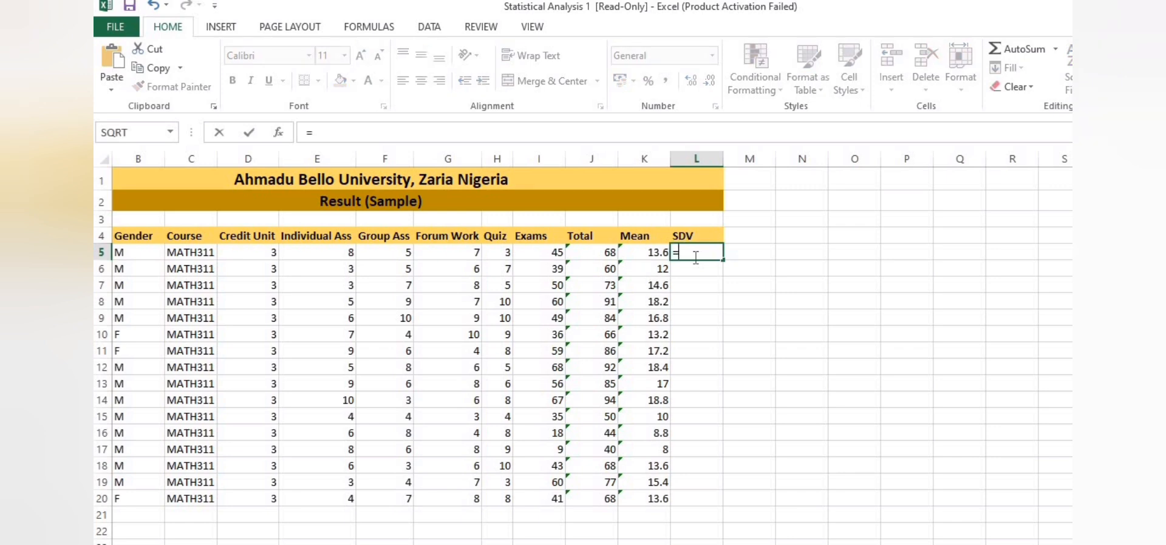
pyautogui.press('Escape')
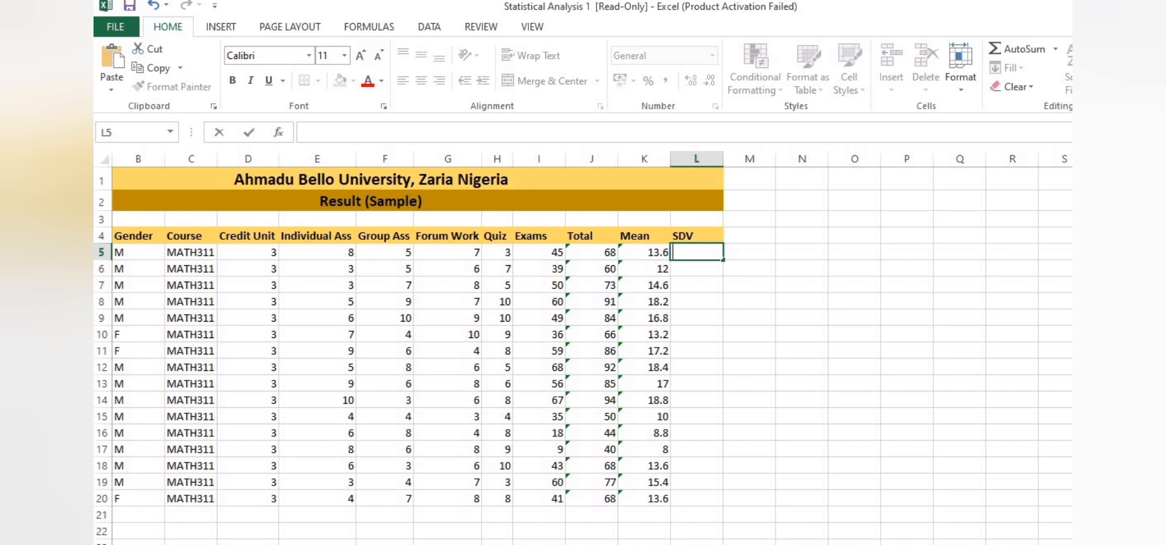
pyautogui.hotkey('alt', 'Tab')
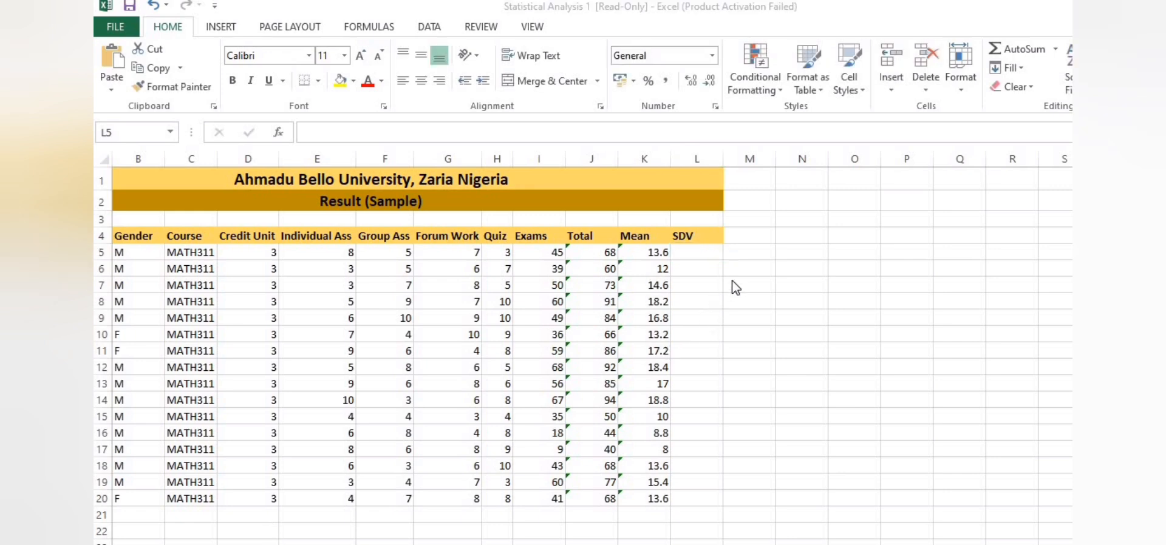
# Compute the sample standard deviation of the first student's scores in L5 with =stdev.s(E5:I5).
pyautogui.click(707, 249)
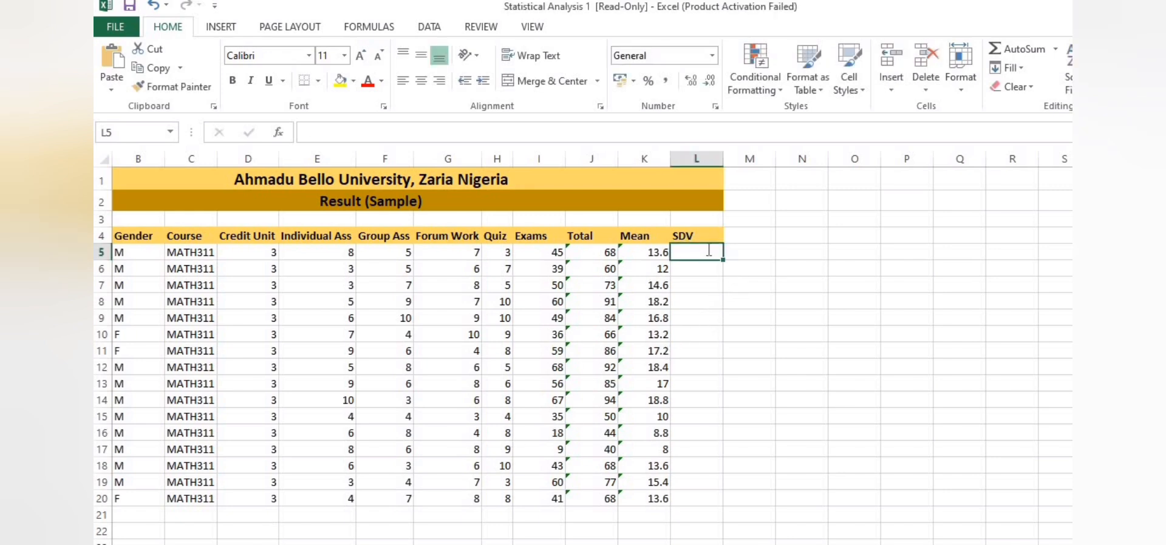
pyautogui.write('=')
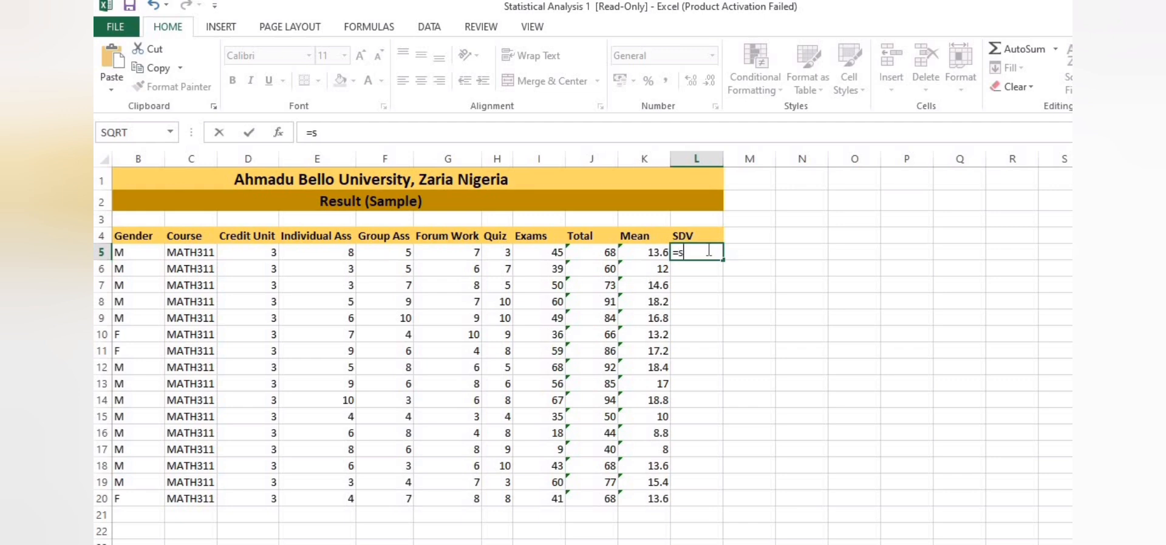
pyautogui.write('stde')
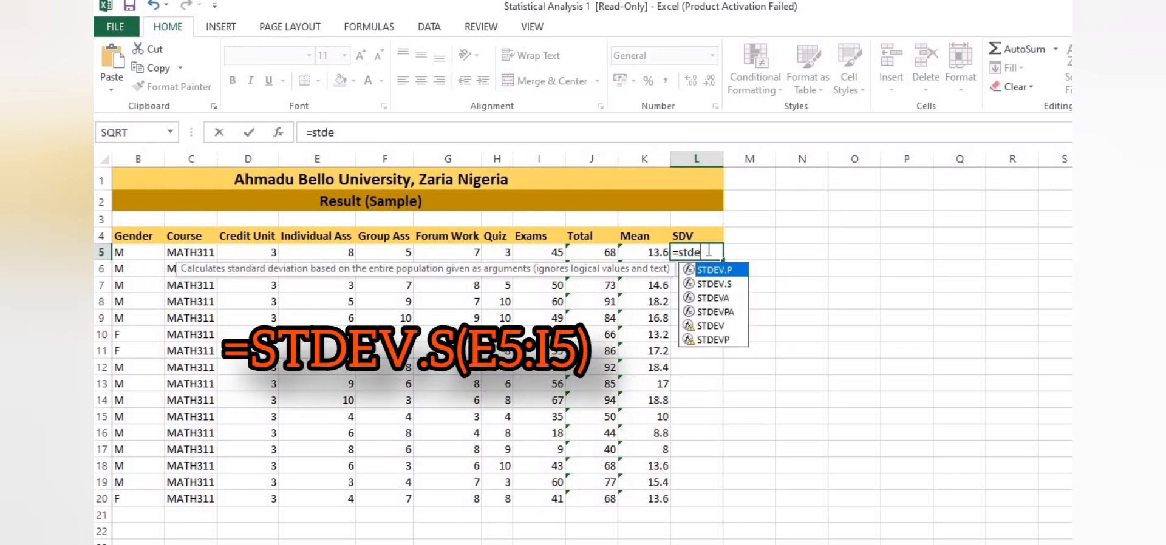
pyautogui.write('v.')
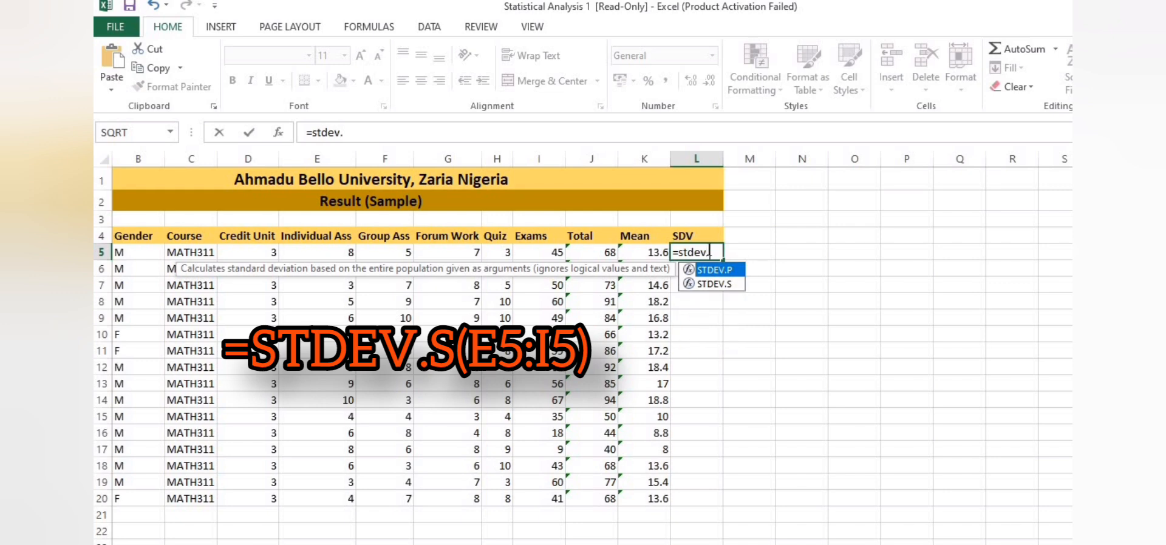
pyautogui.write('s')
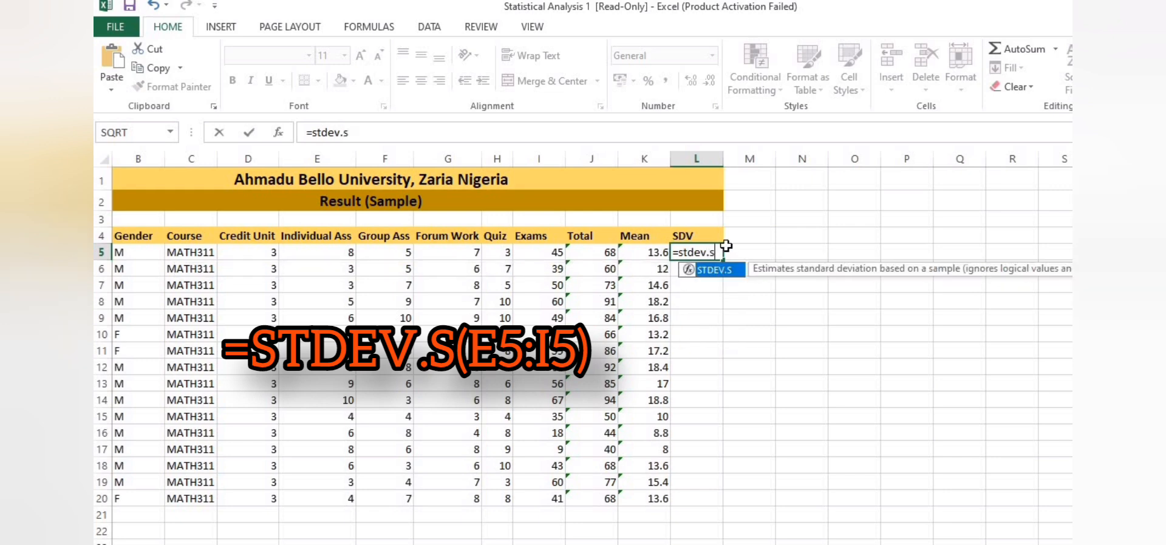
pyautogui.write('(')
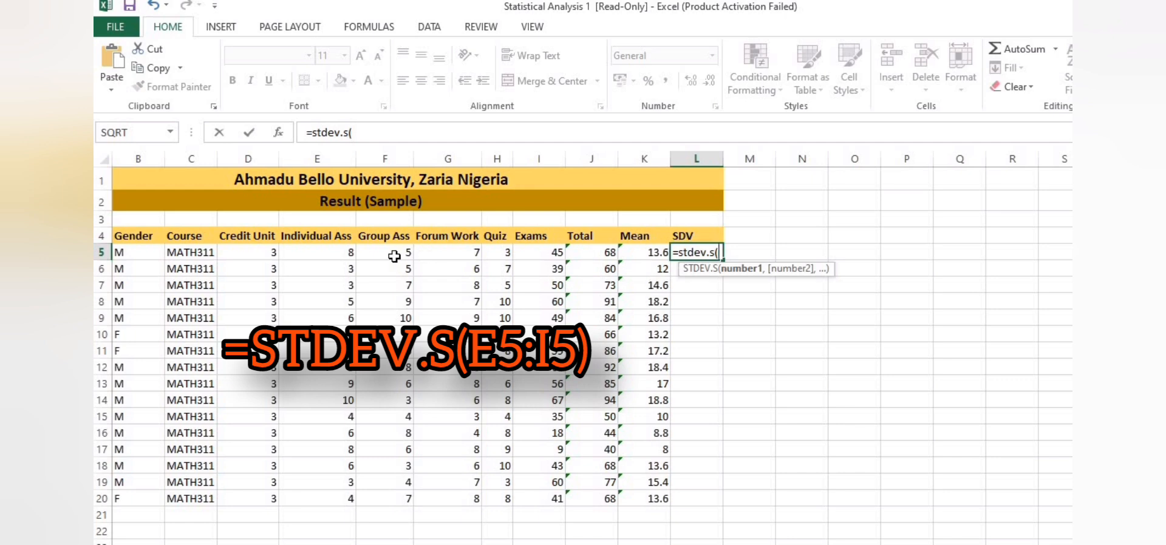
pyautogui.click(346, 253)
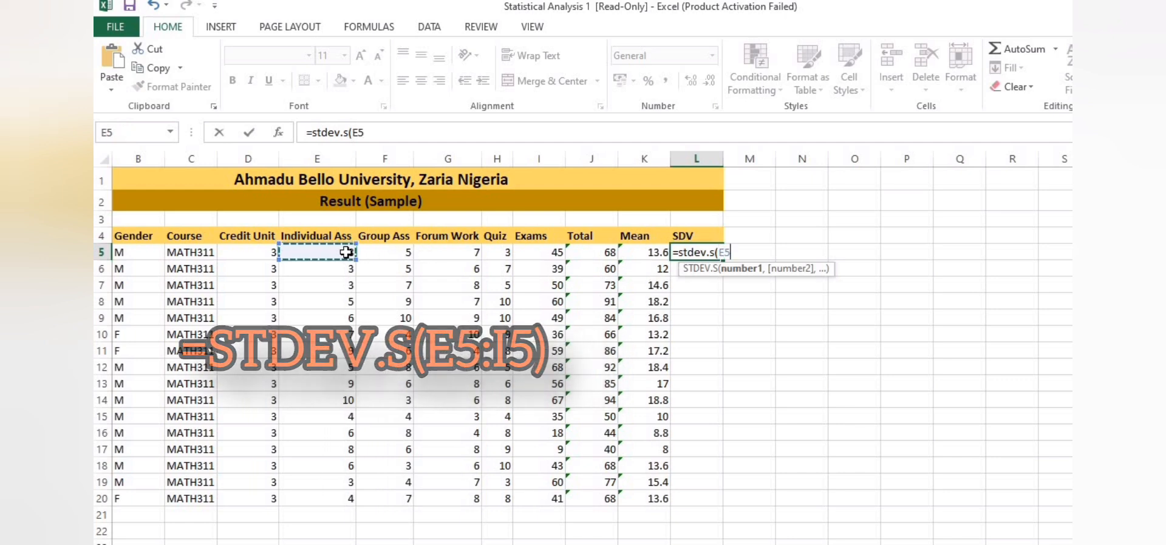
pyautogui.write(':')
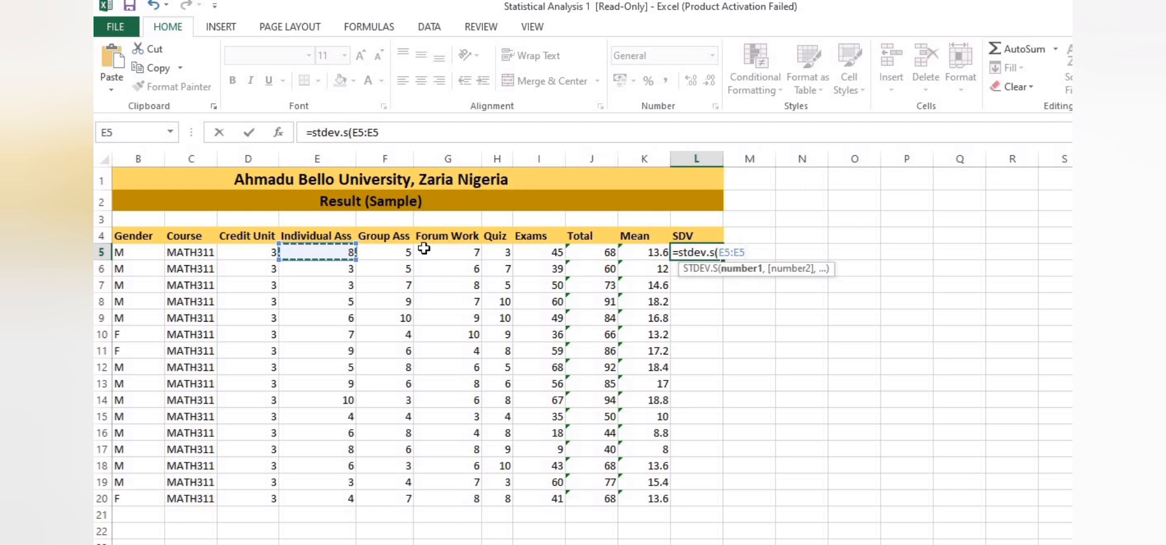
pyautogui.click(549, 249)
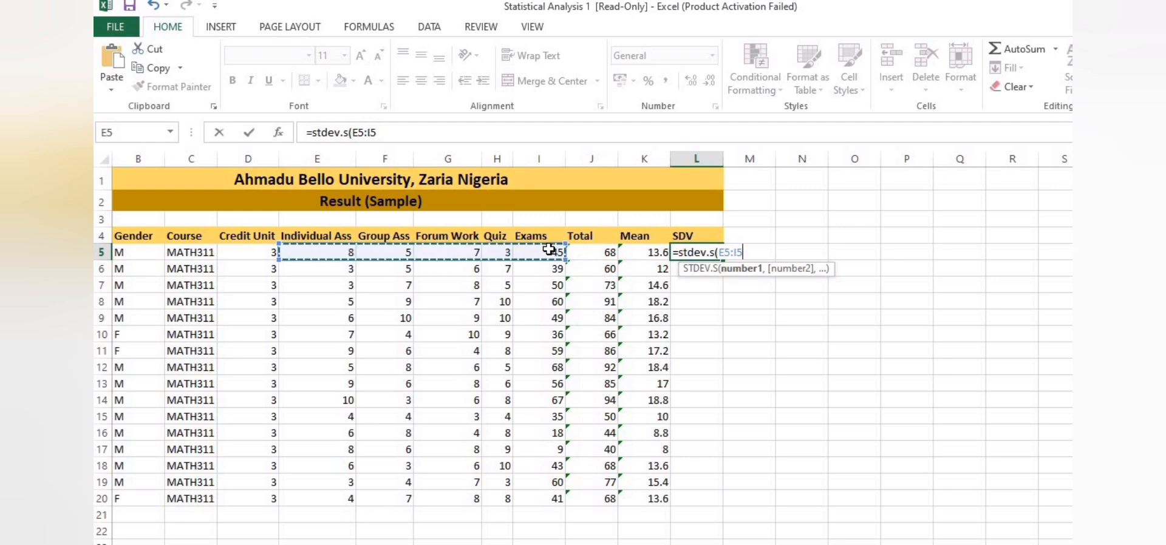
pyautogui.write(')')
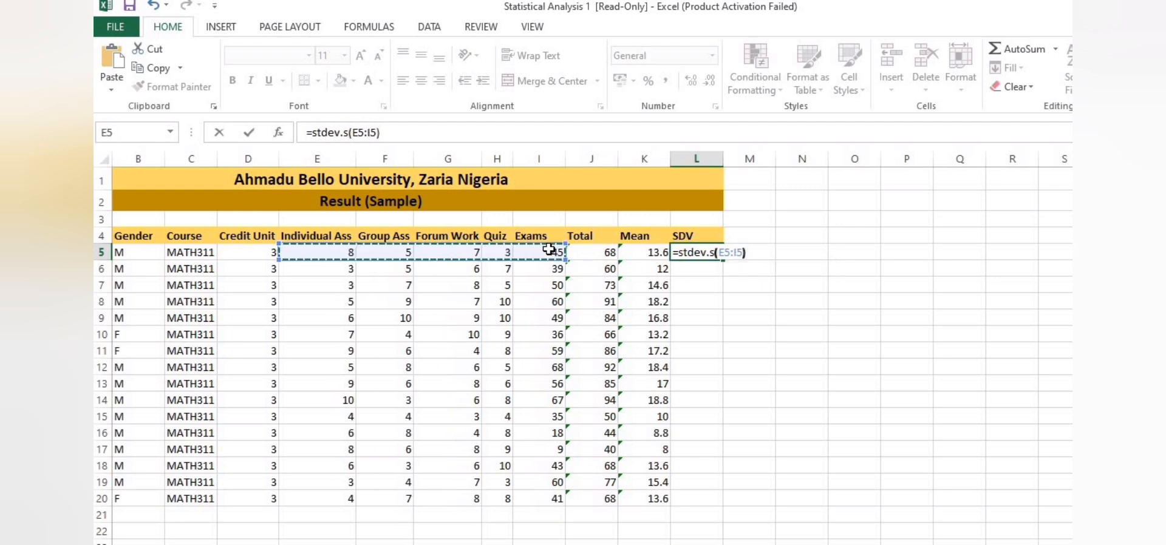
pyautogui.press('Return')
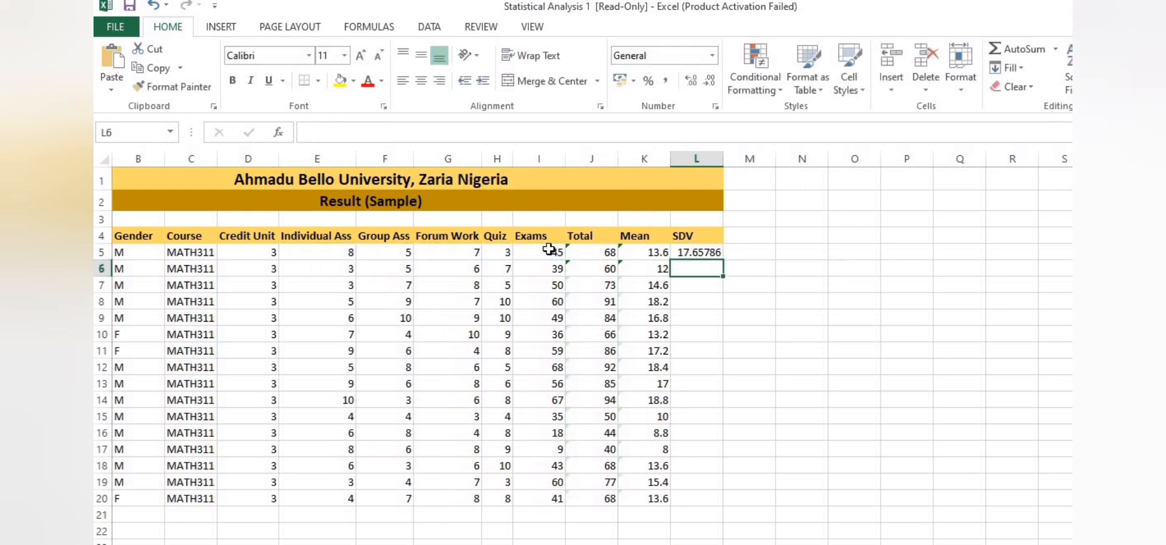
# Fill the standard deviation formula from L5 down the SDV column to L20.
pyautogui.click(708, 249)
pyautogui.doubleClick(722, 260)
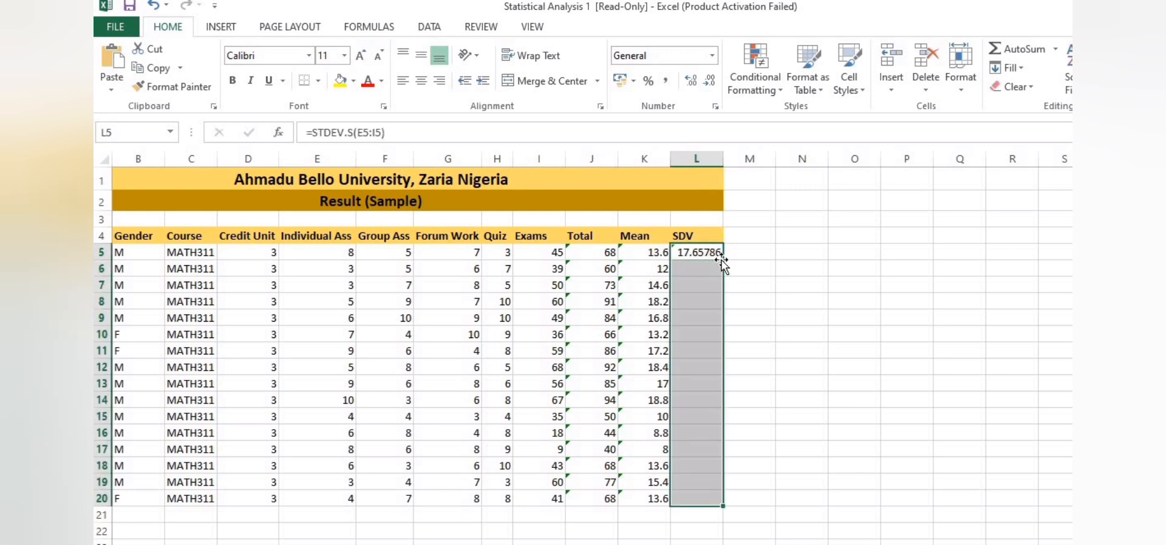
pyautogui.click(760, 314)
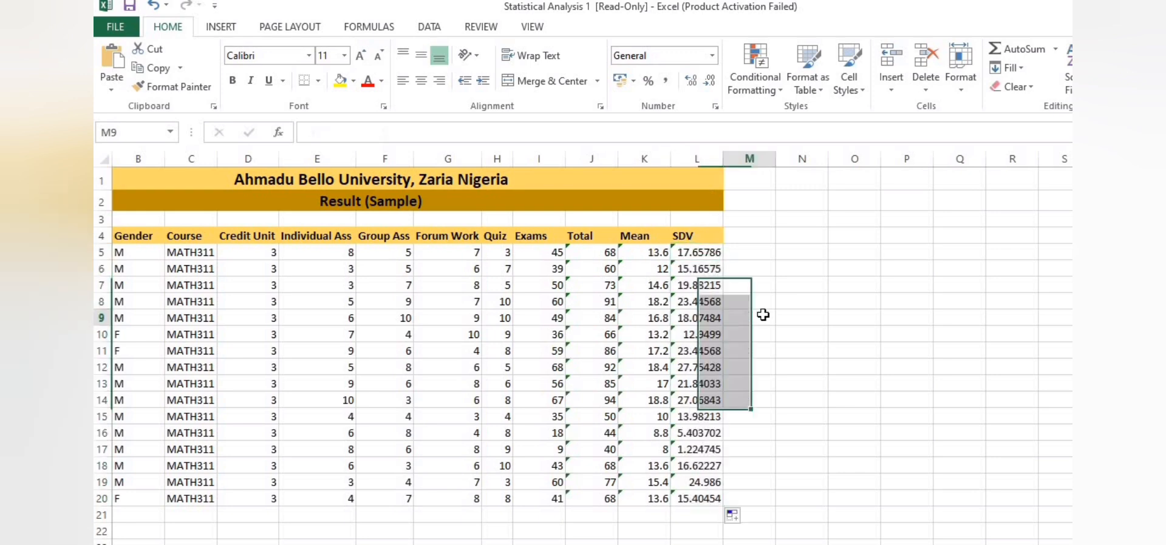